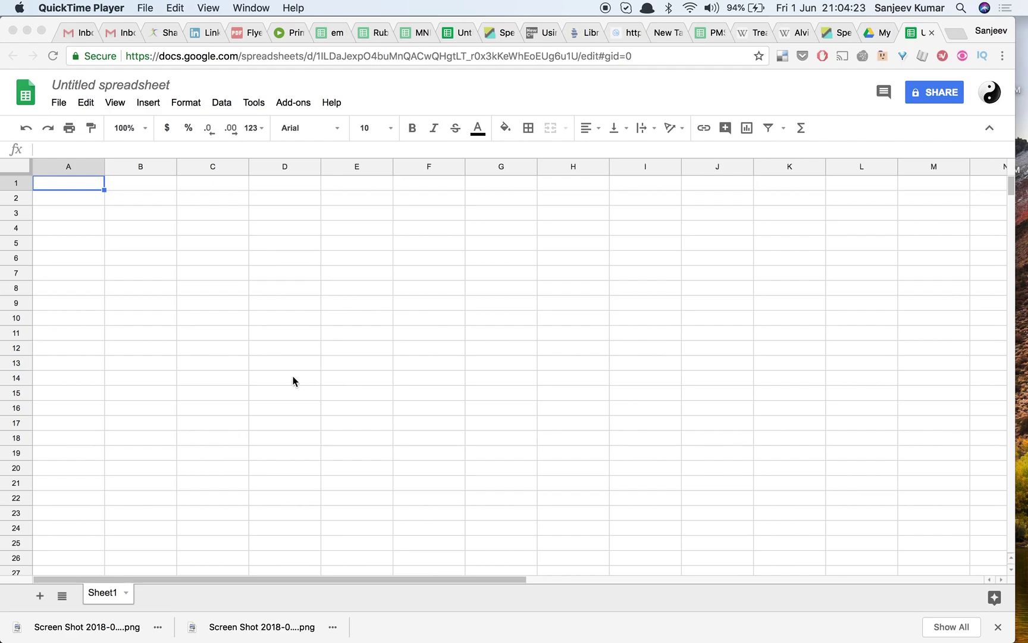
Step: Enter 'yes' in cell B1 and return the selection to A1
click(197, 300)
click(151, 184)
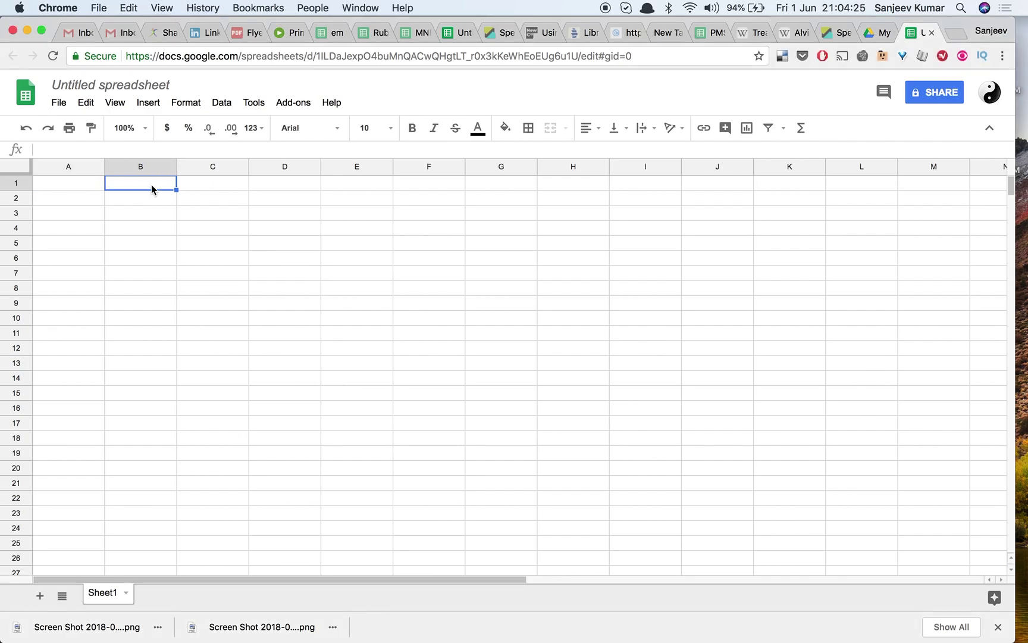
text(yes)
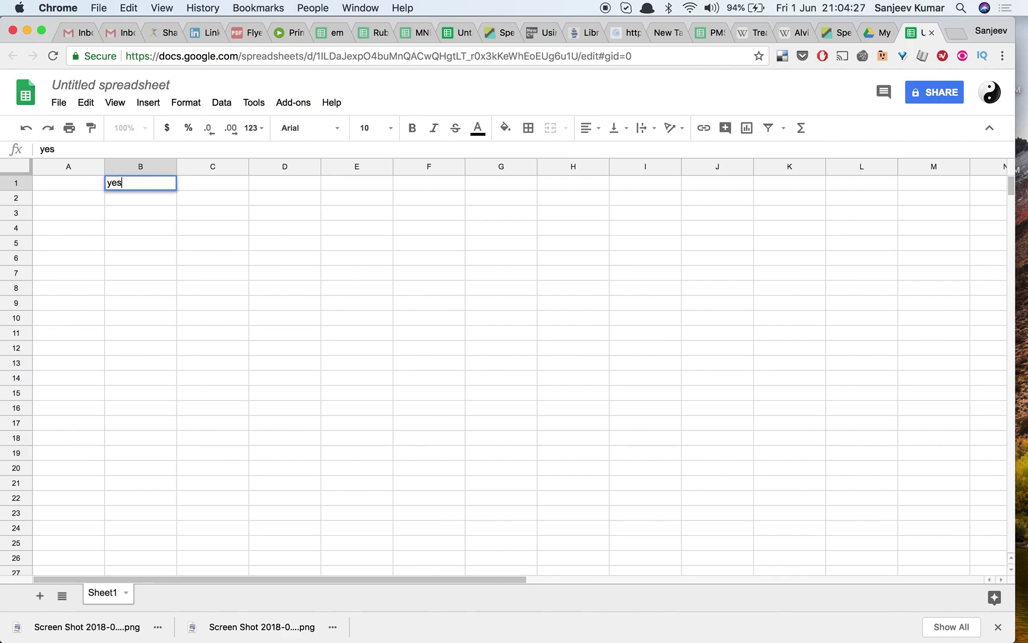
key(Return)
key(Up)
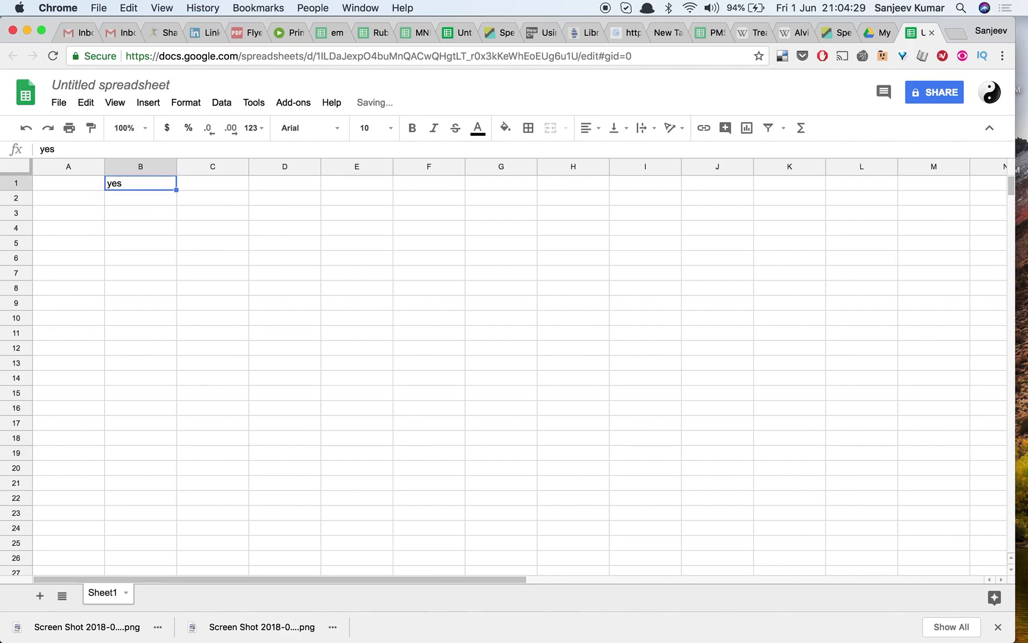
key(Left)
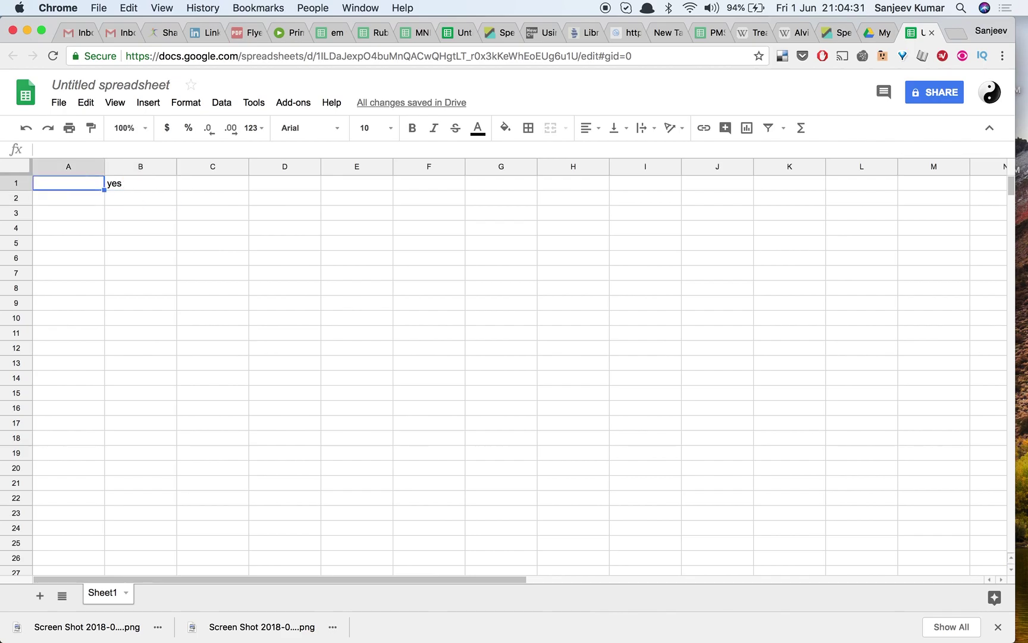
Step: Enter =if(B1="yes",now(),"") in A1 so it displays the current timestamp
text(=)
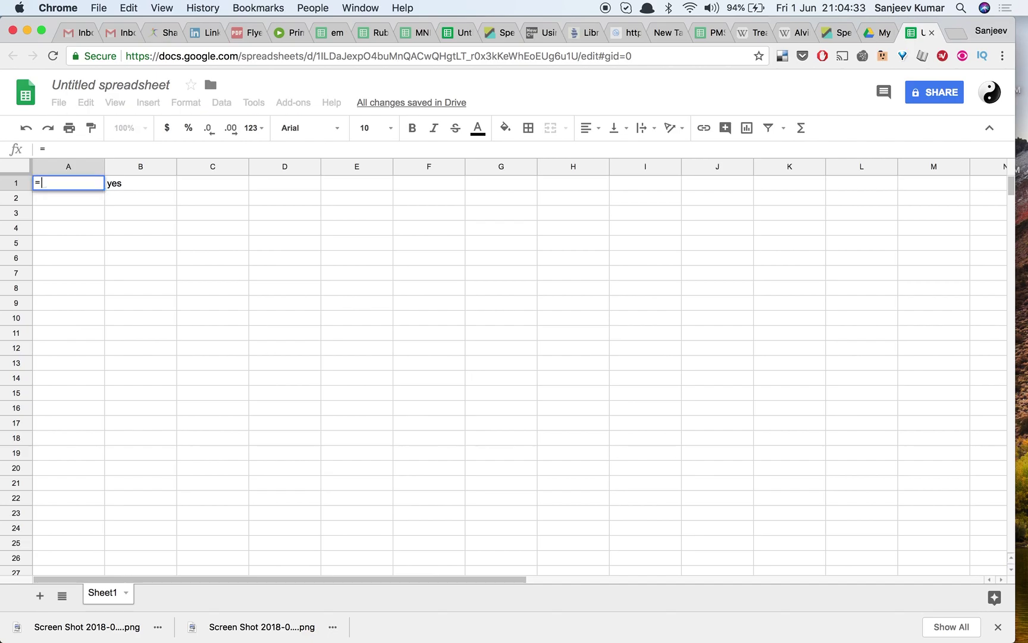
text(if )
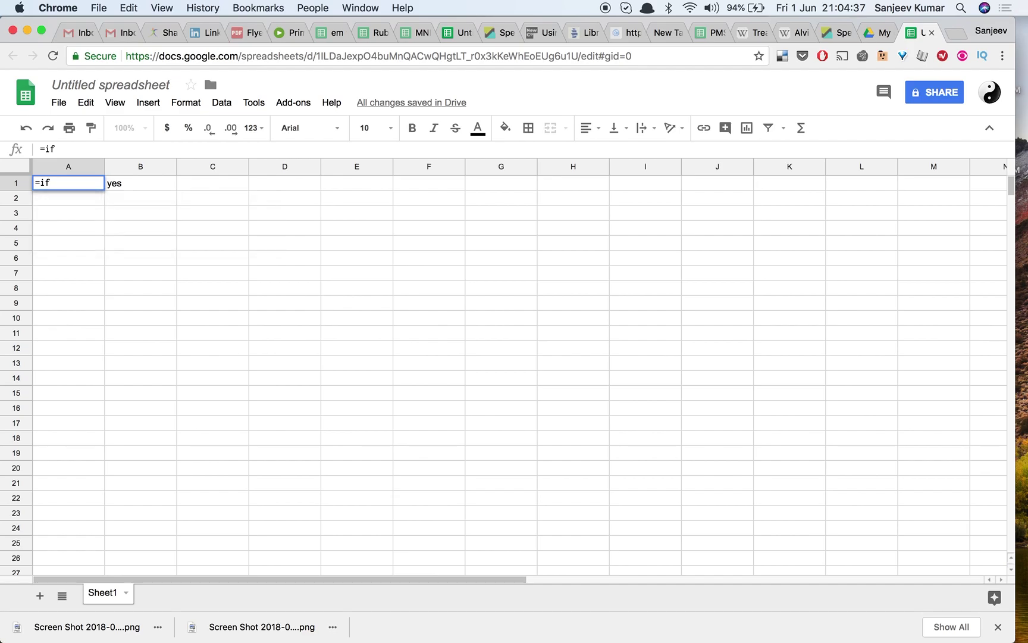
text(()
key(BackSpace)
text(()
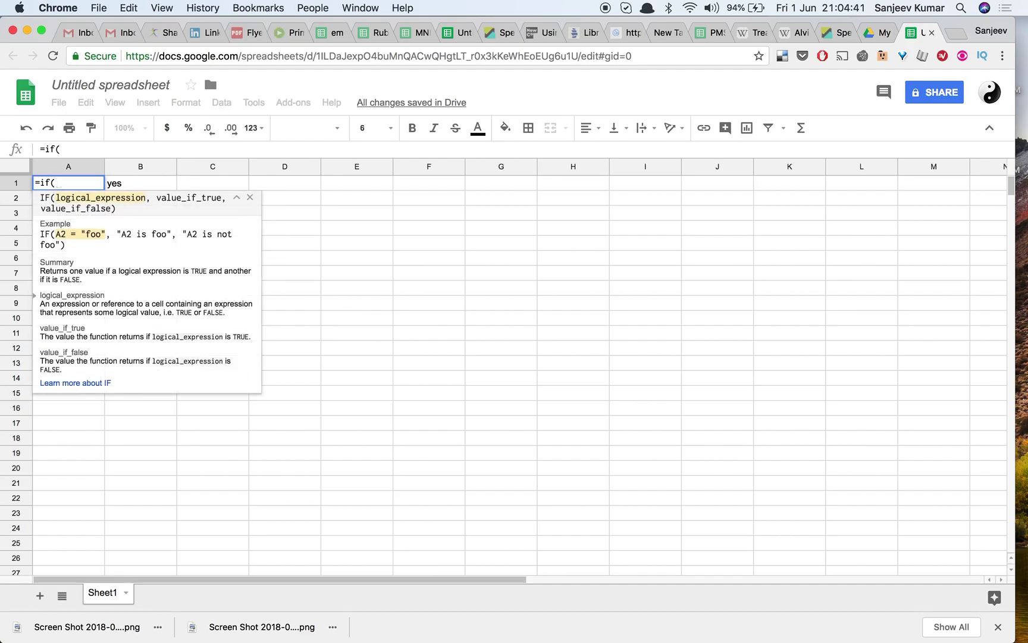
key(Right)
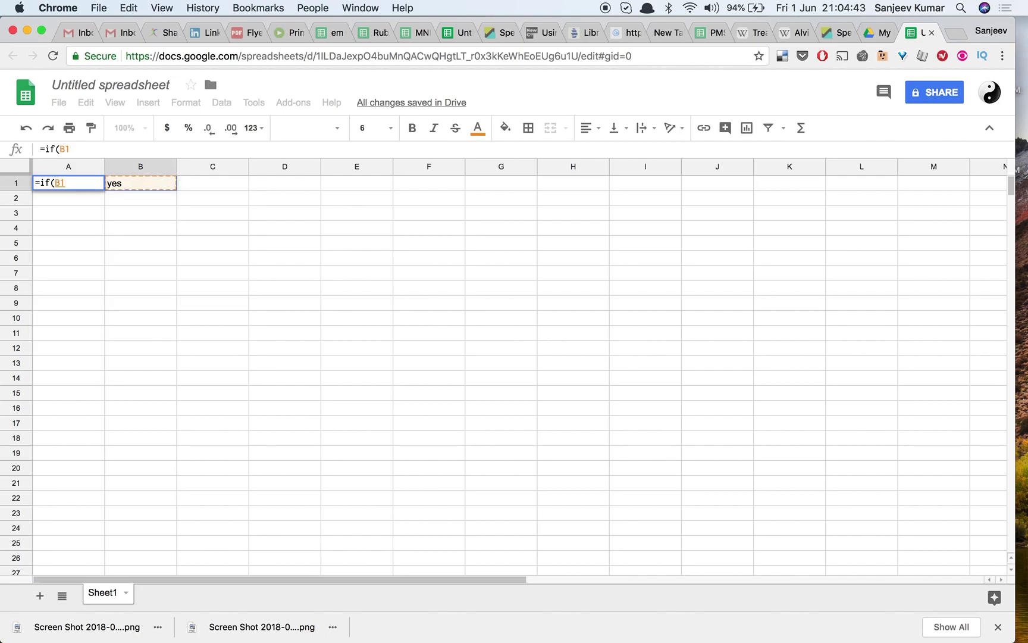
text(=yes)
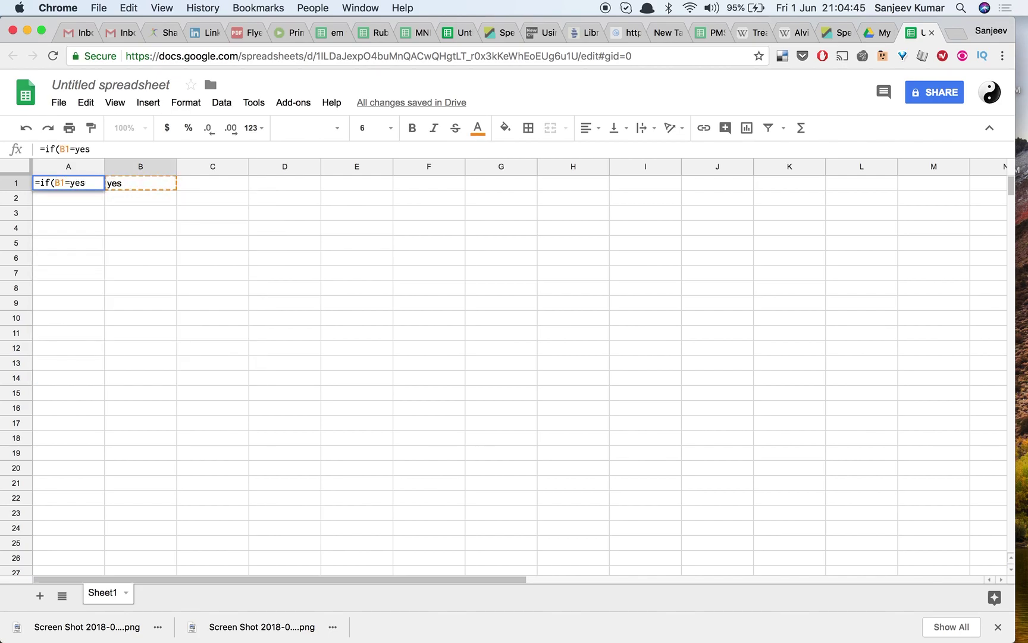
key(BackSpace)
key(BackSpace)
key(BackSpace)
text(")
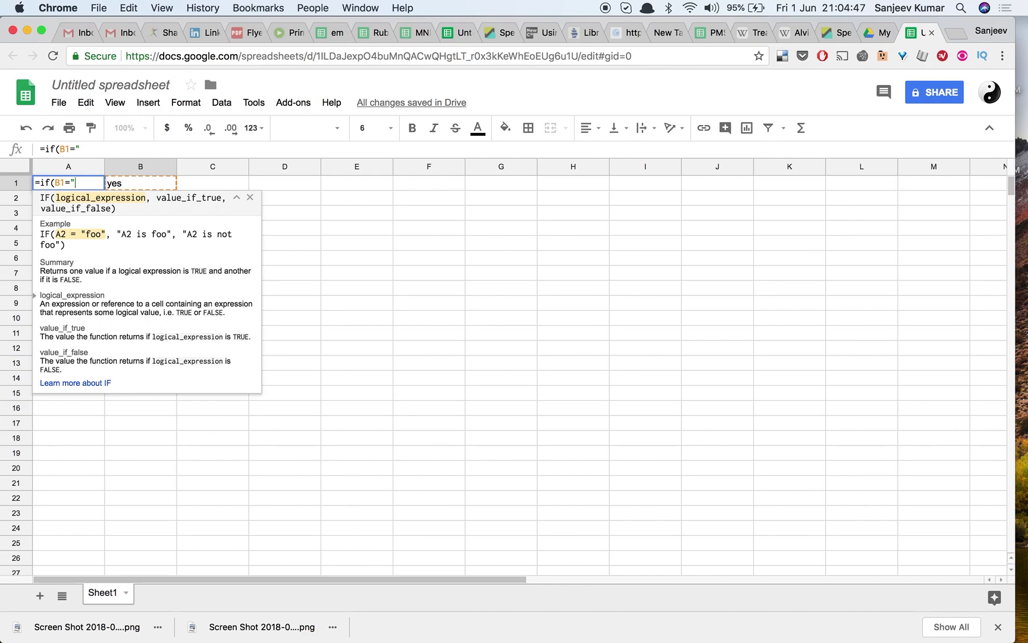
text(yes",)
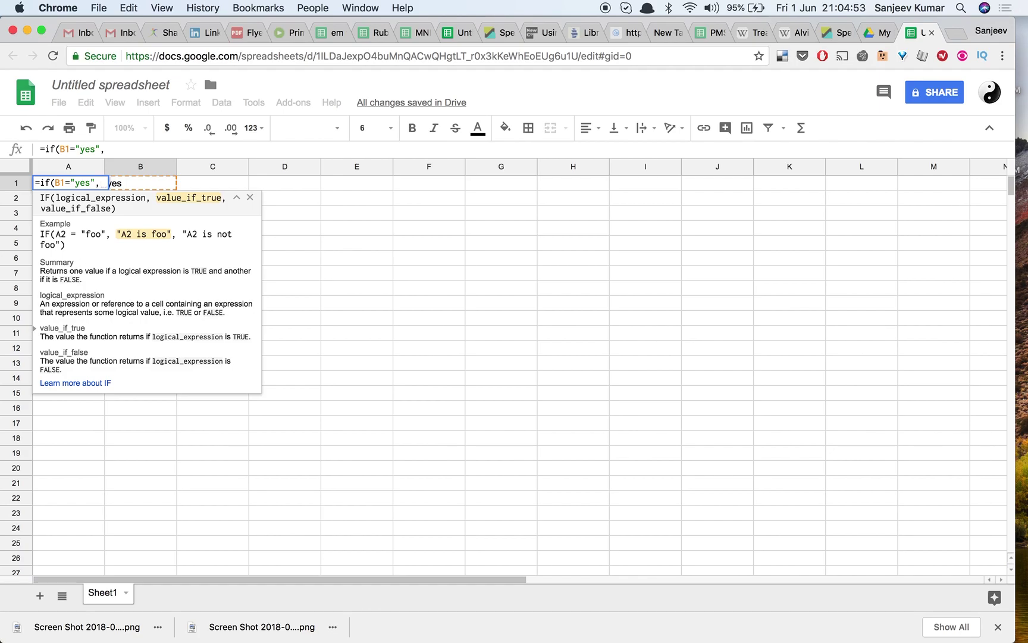
text(now())
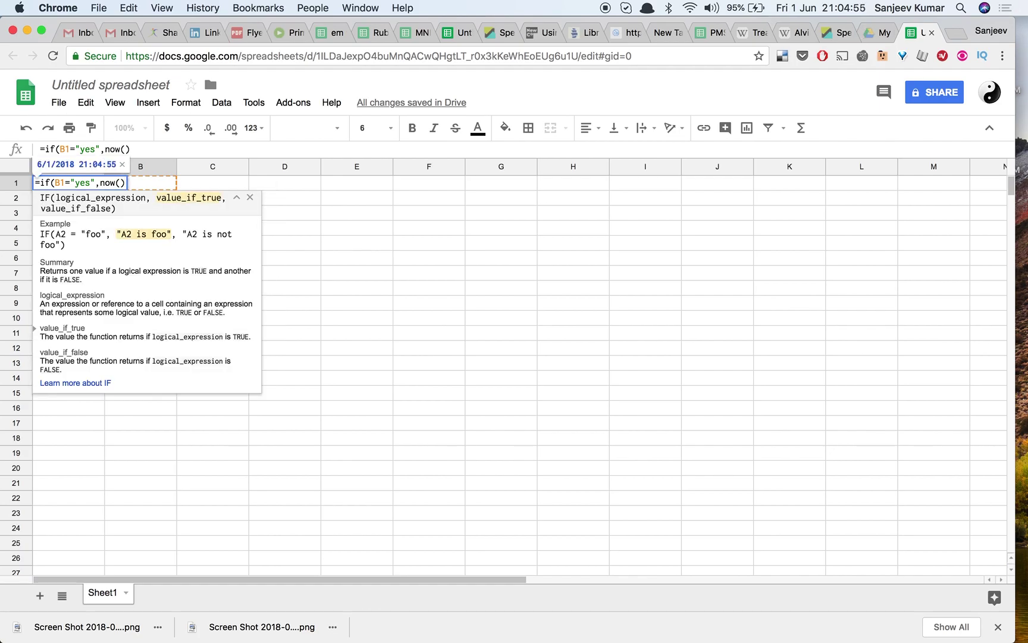
text(,"")
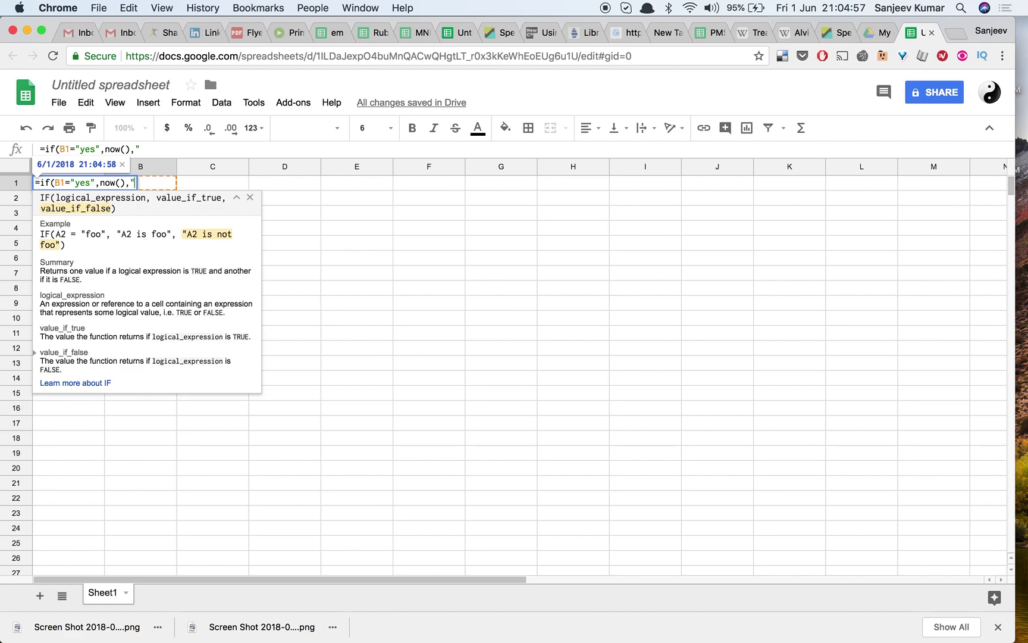
text())
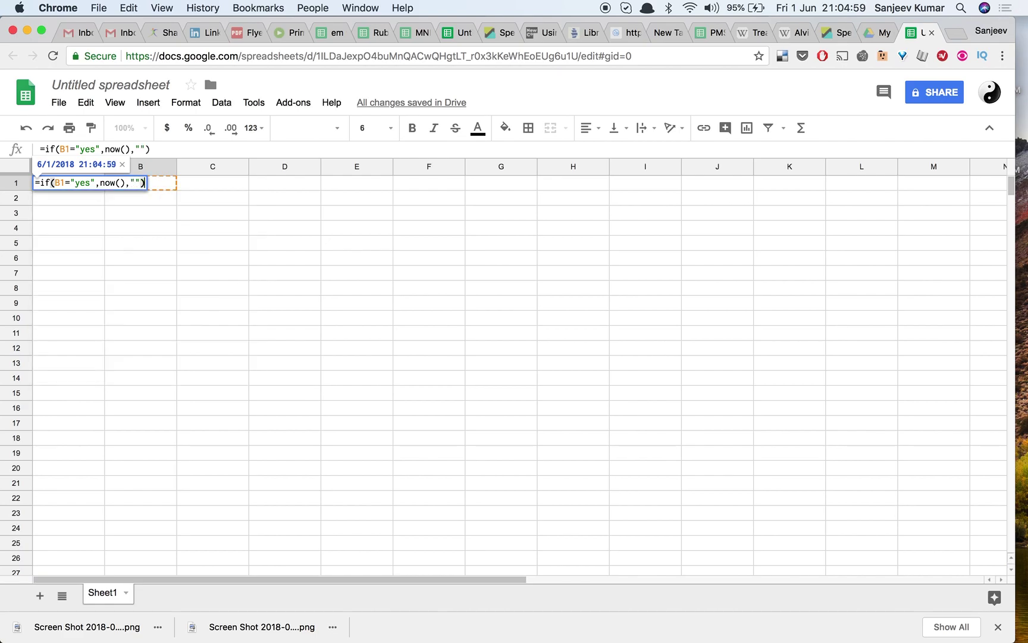
key(Return)
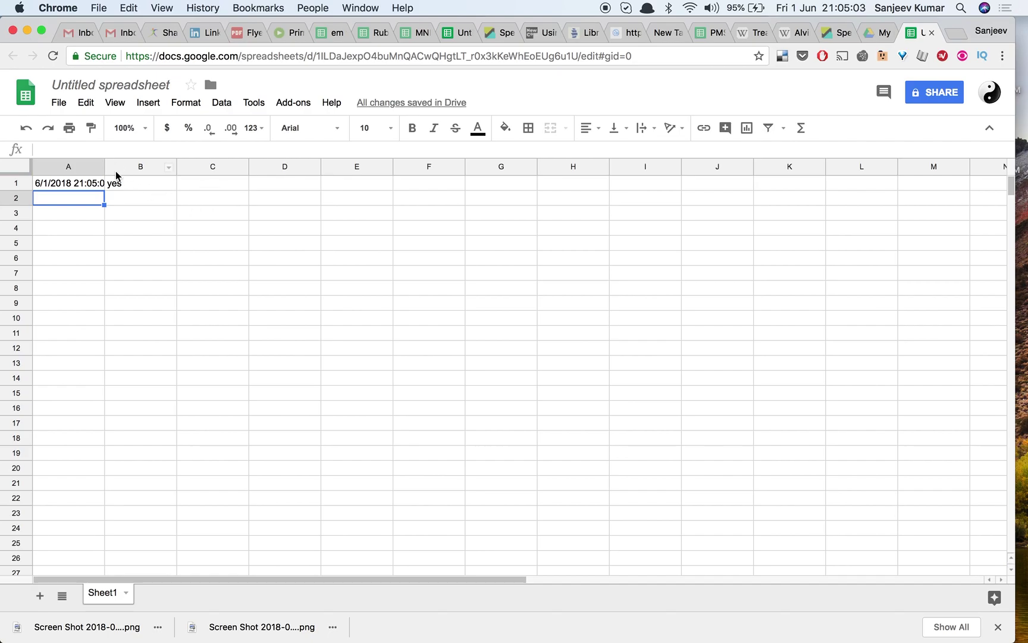
Step: Widen column A to show the full timestamp and enter test 'yes' values in B2 and B3
drag(104, 167, 163, 168)
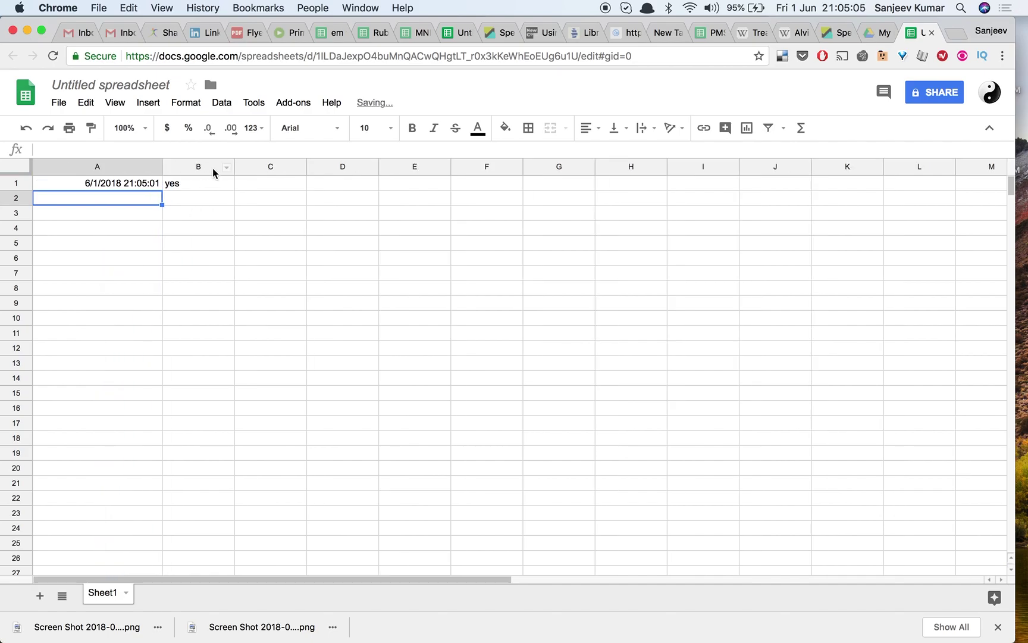
click(190, 196)
text(yes)
key(Return)
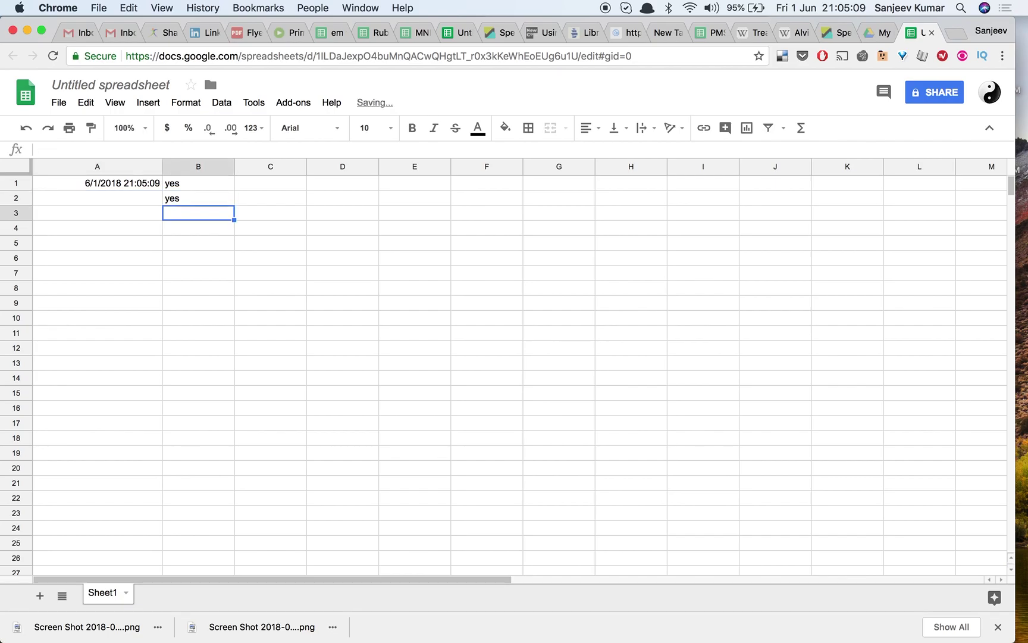
text(yes)
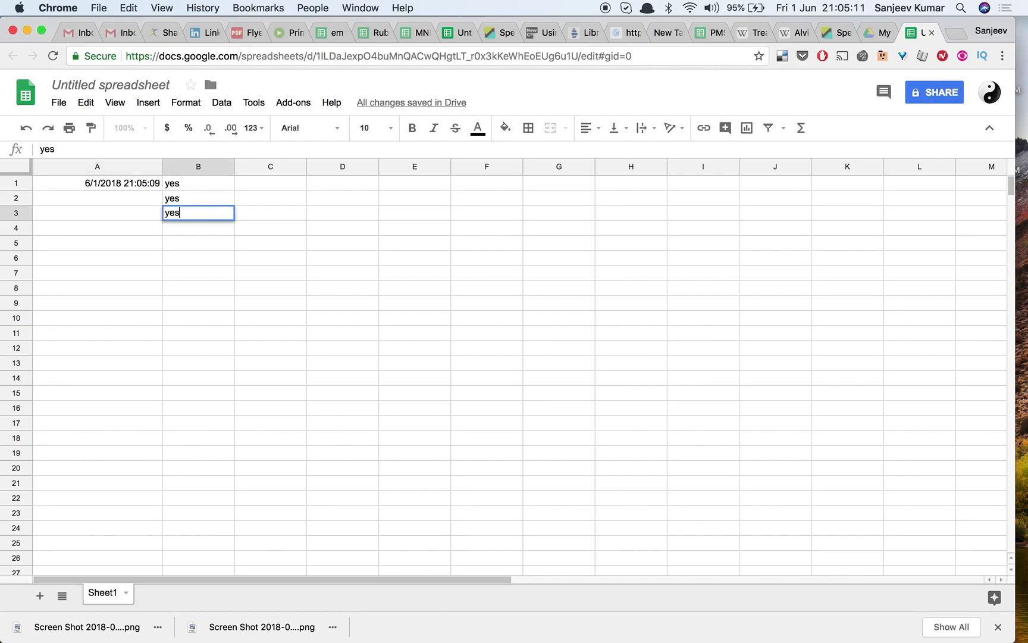
key(Return)
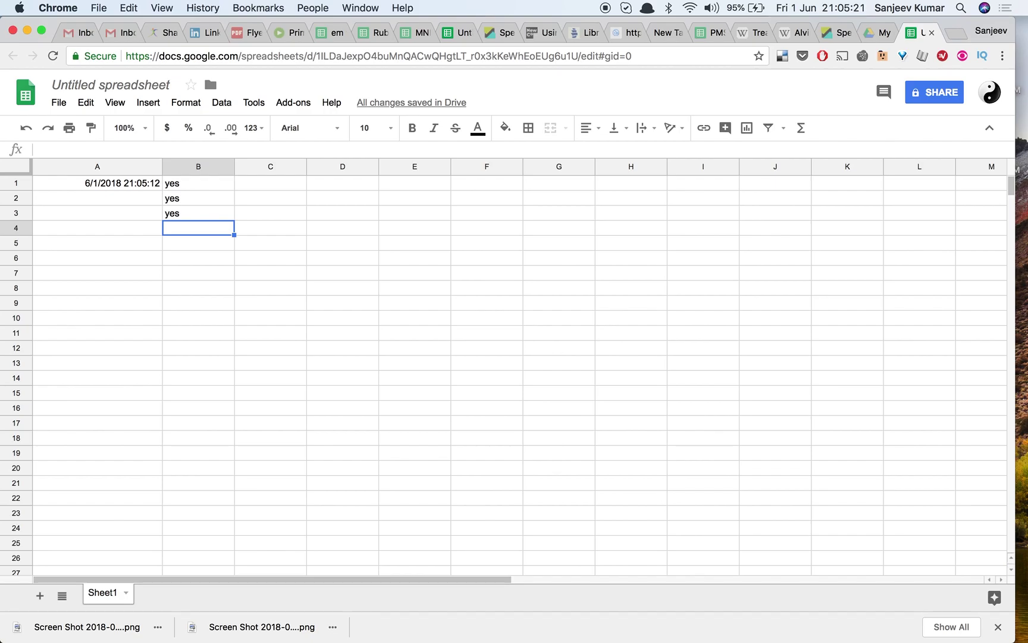
Step: Clear the test 'yes' values from B2 and B3, and select cell A2
click(198, 197)
click(97, 198)
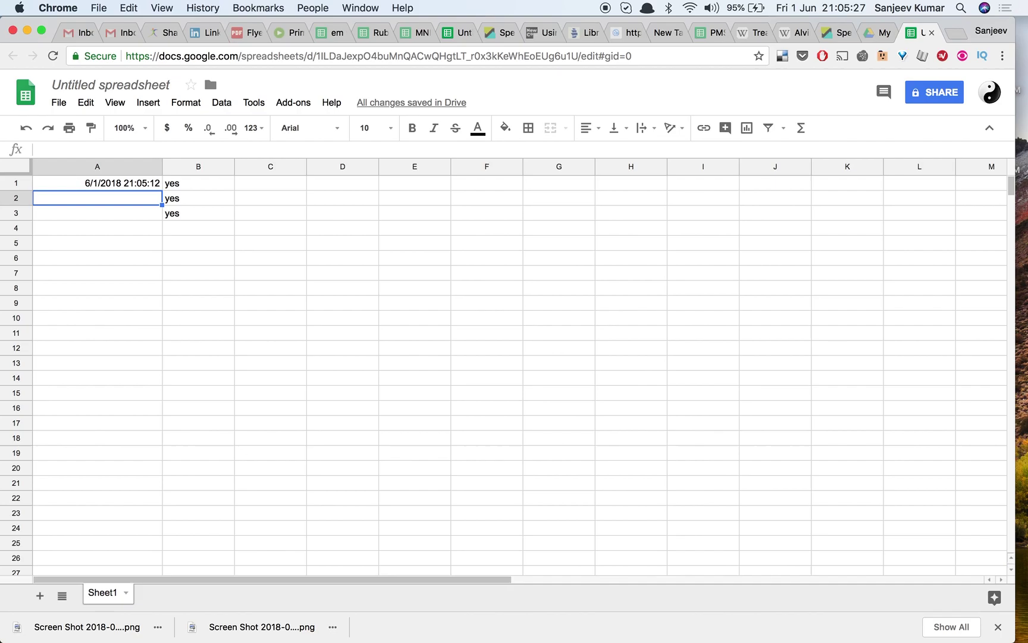
click(198, 198)
key(shift+Down)
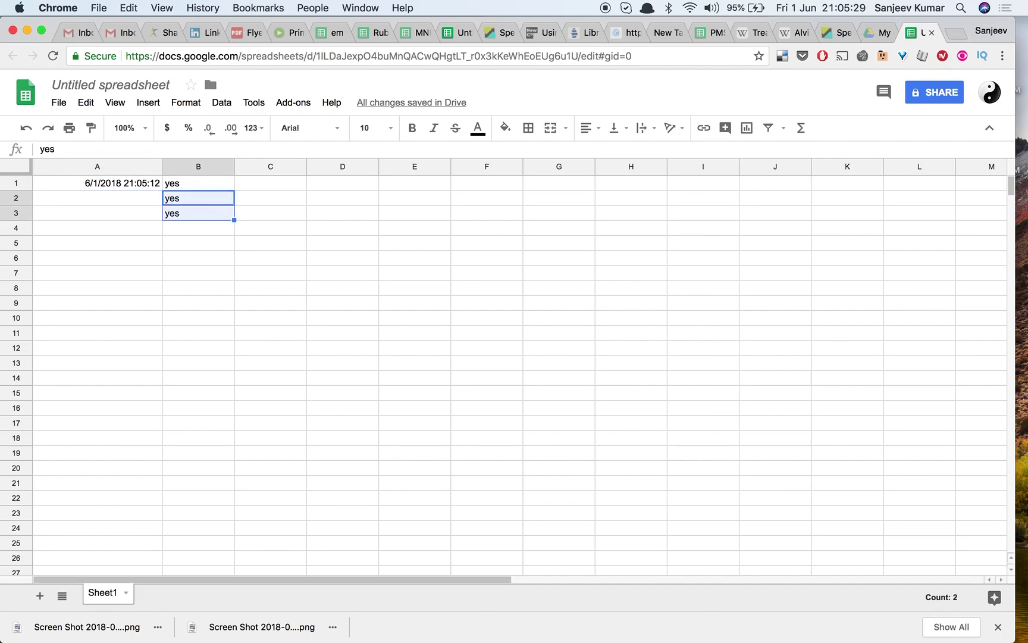
key(Delete)
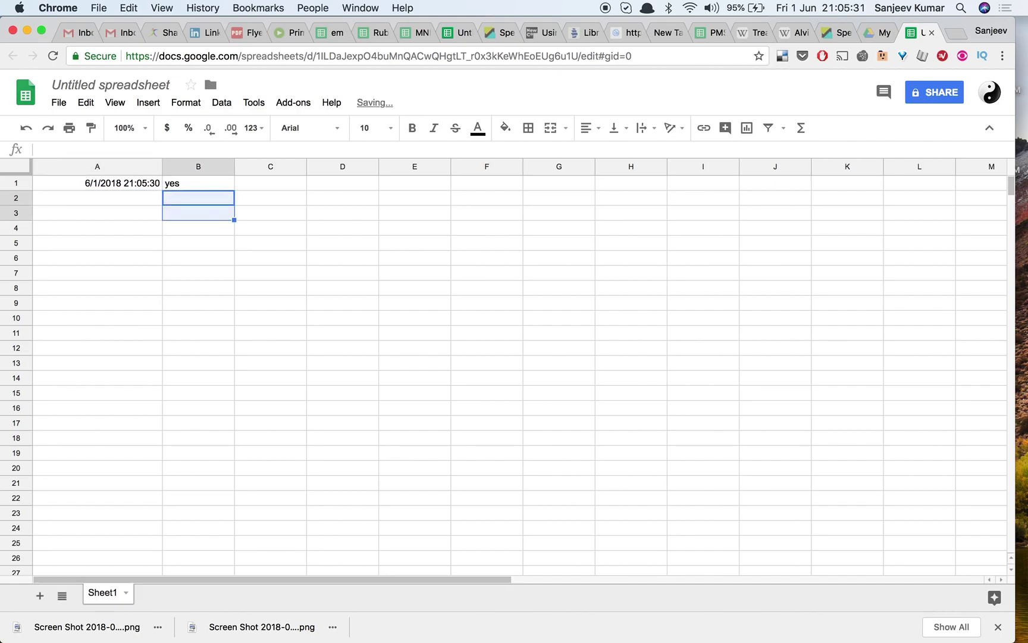
click(198, 183)
click(198, 197)
click(97, 197)
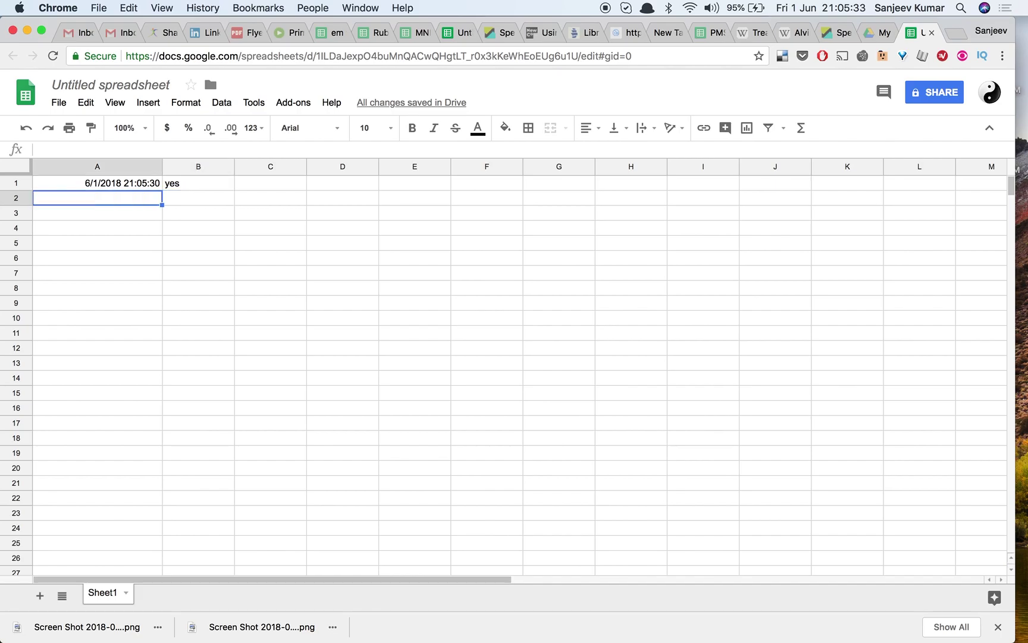
Step: Type the nested formula =if(B2="yes",if(A2<>"",A2,NOW()),"") into A2
text(=)
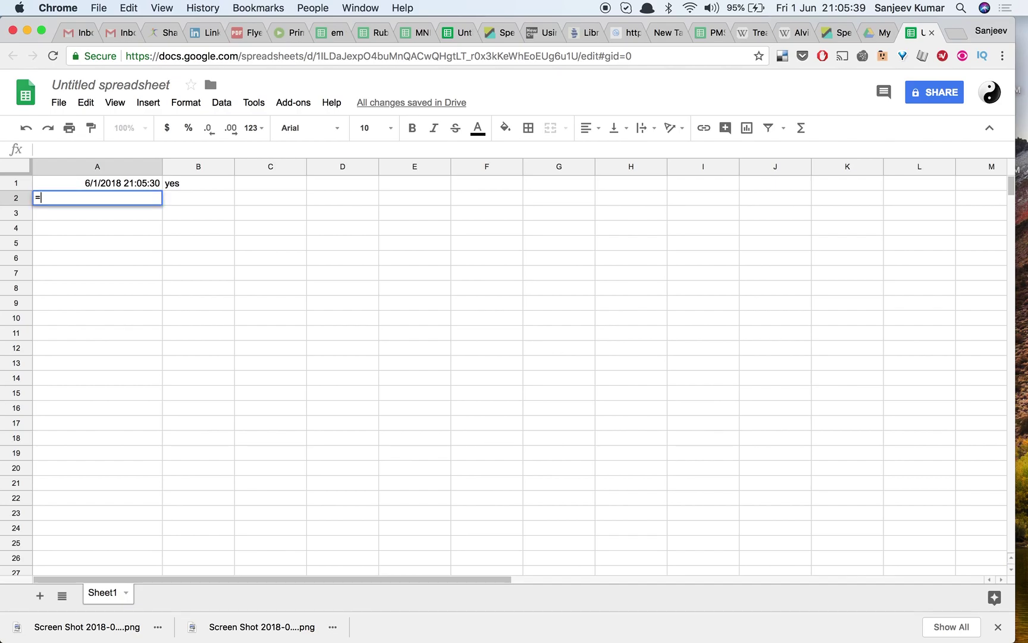
text(if()
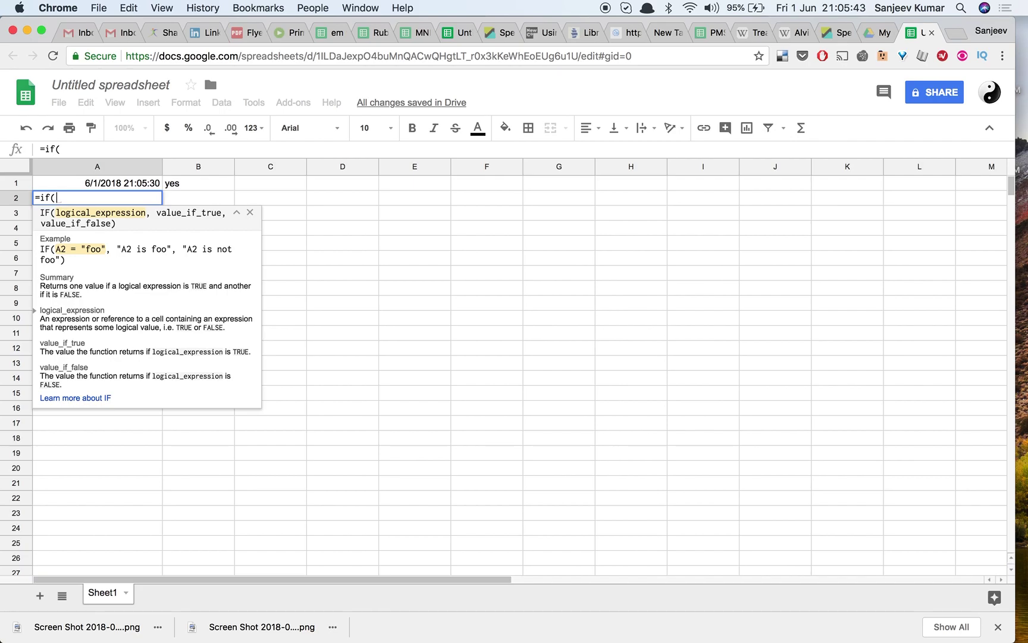
text(B2)
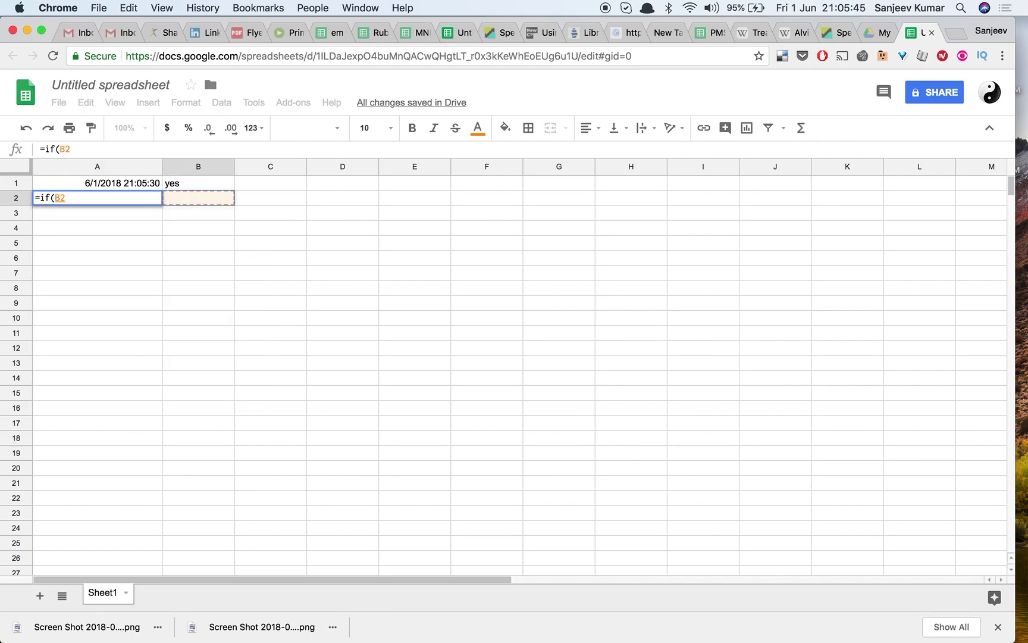
text(="")
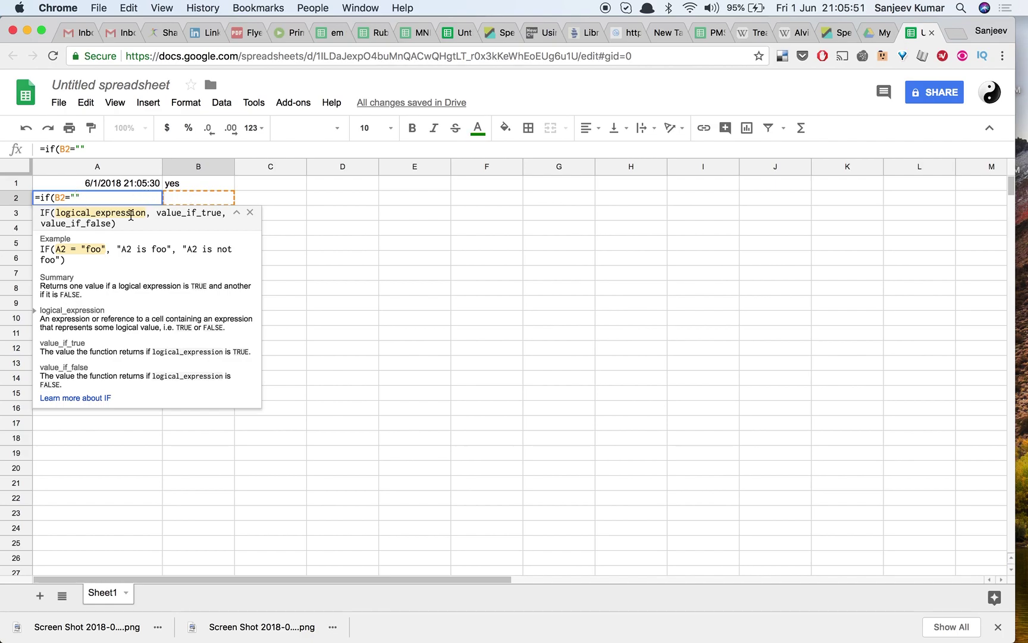
text(yes)
text(,)
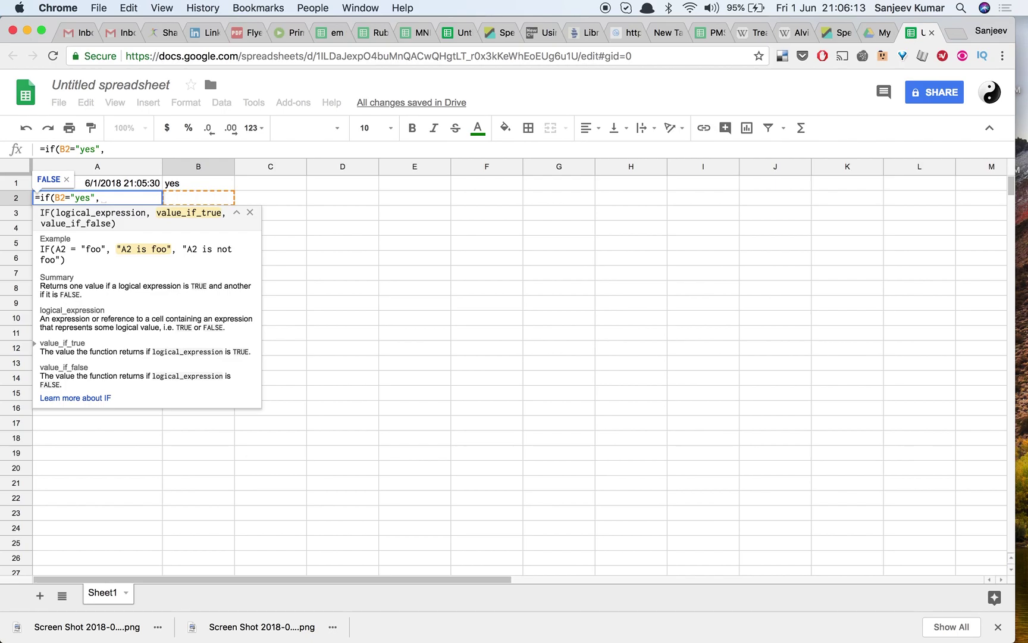
text(if)
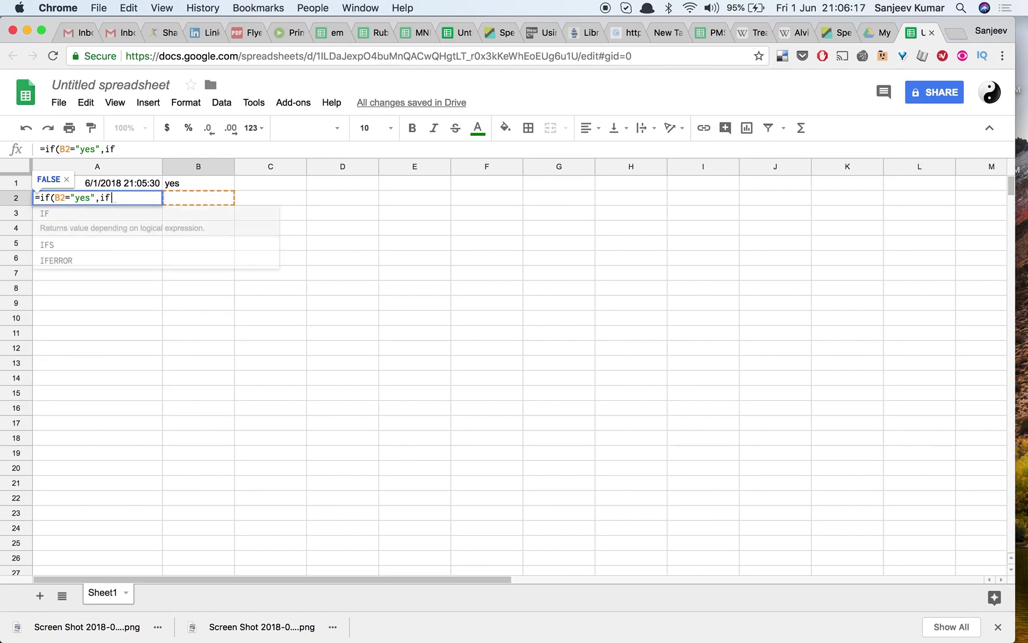
text(()
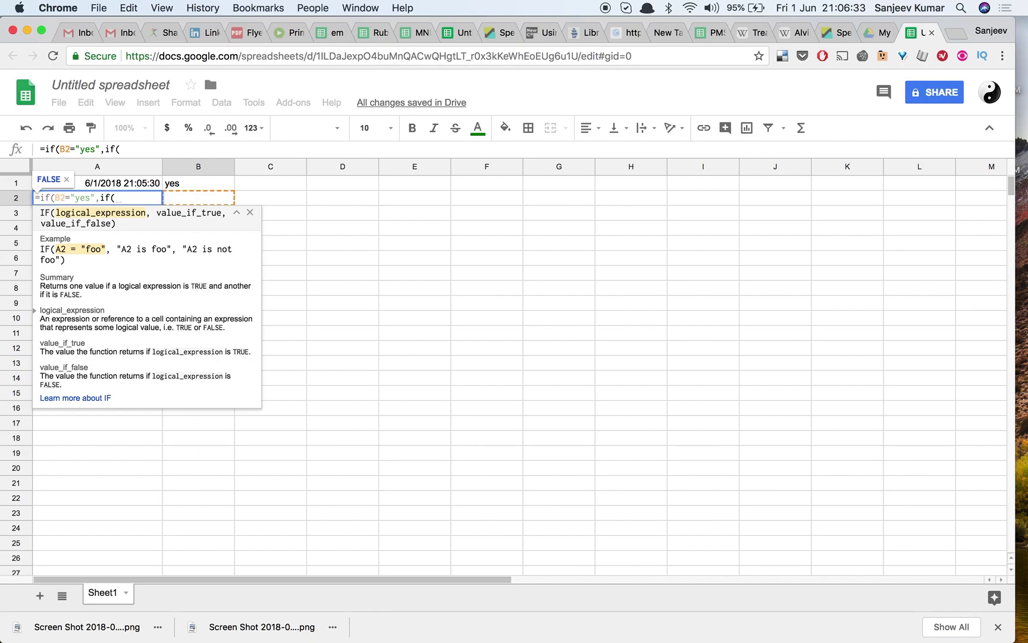
text(A)
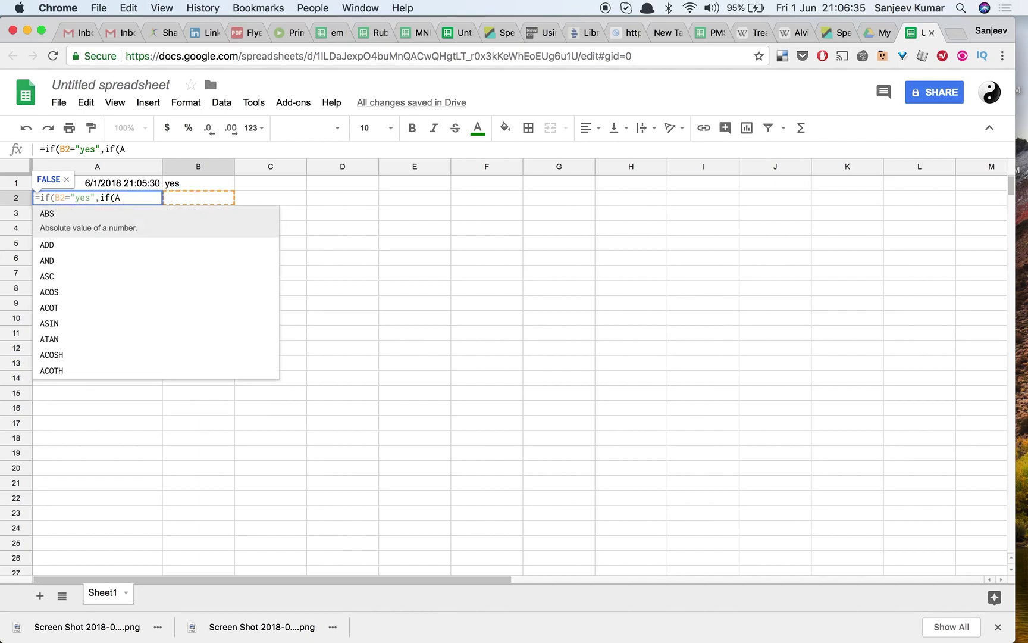
text(2<>)
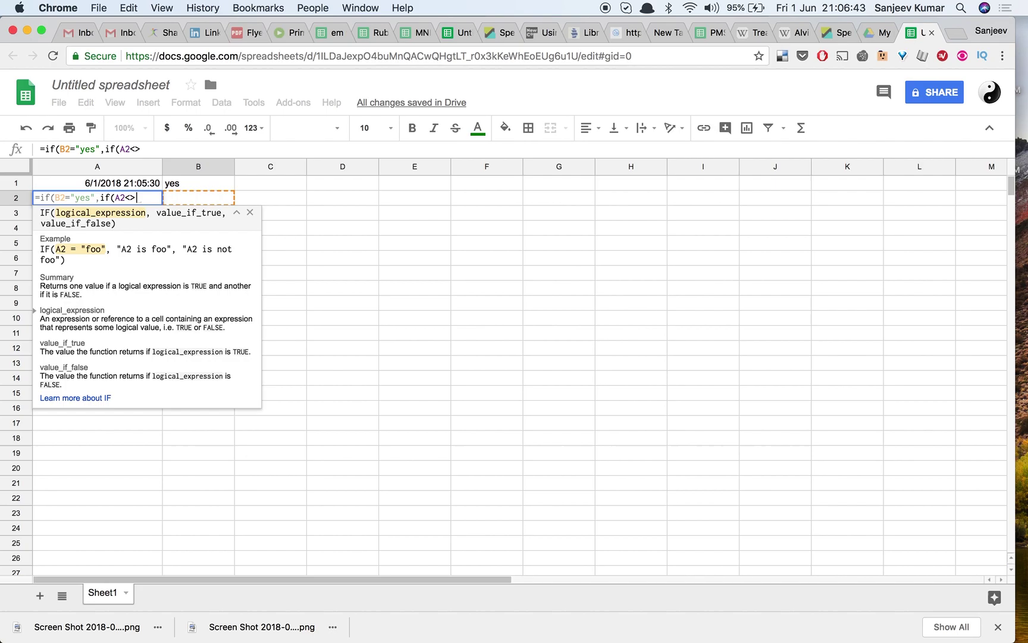
text("")
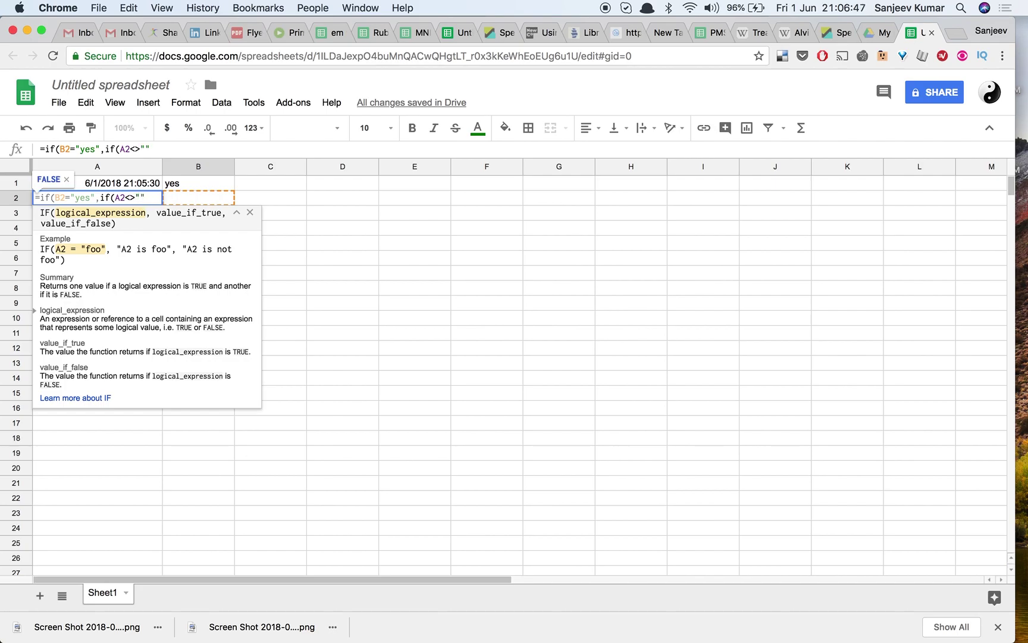
text(,)
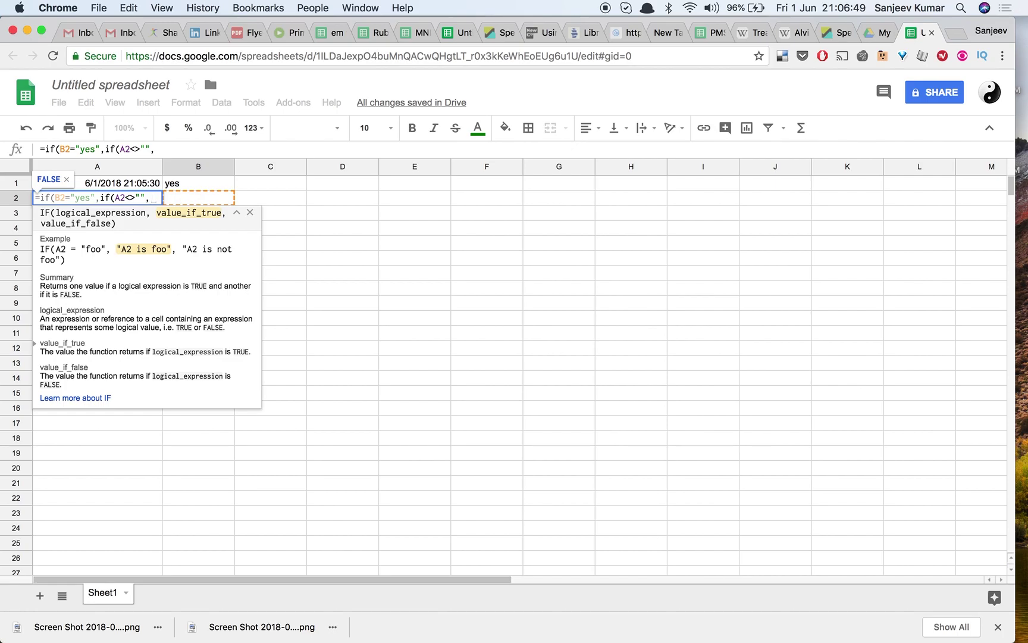
text(A2)
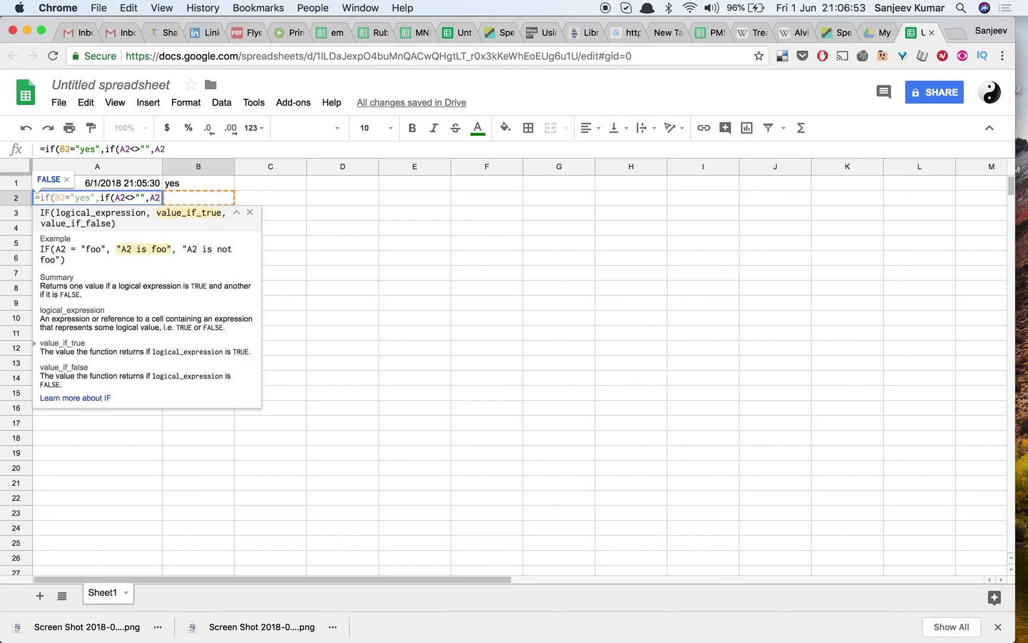
text(,)
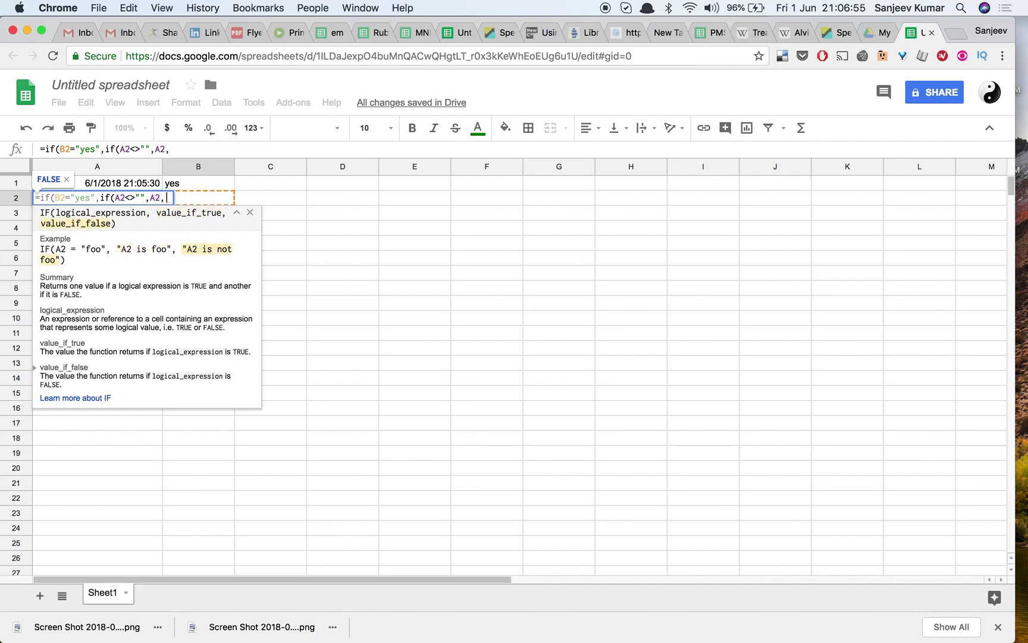
text(NOW)
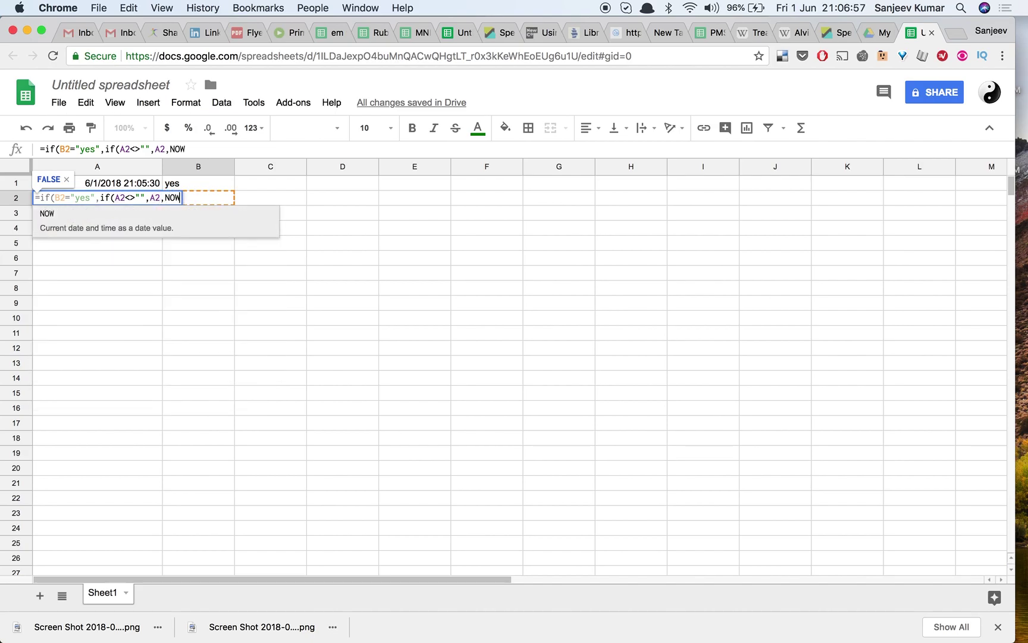
text(())
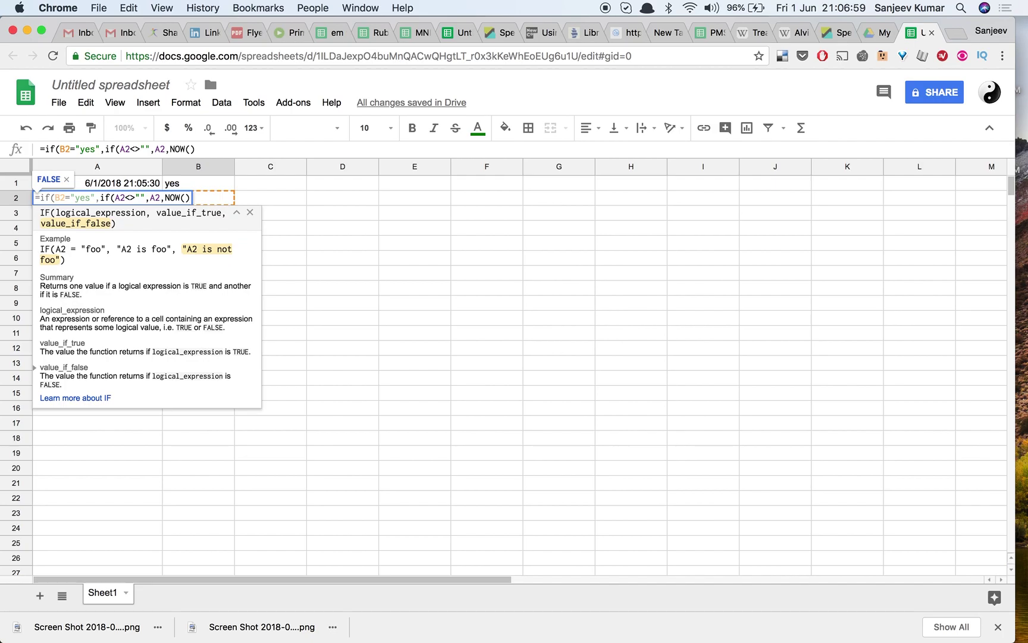
text())
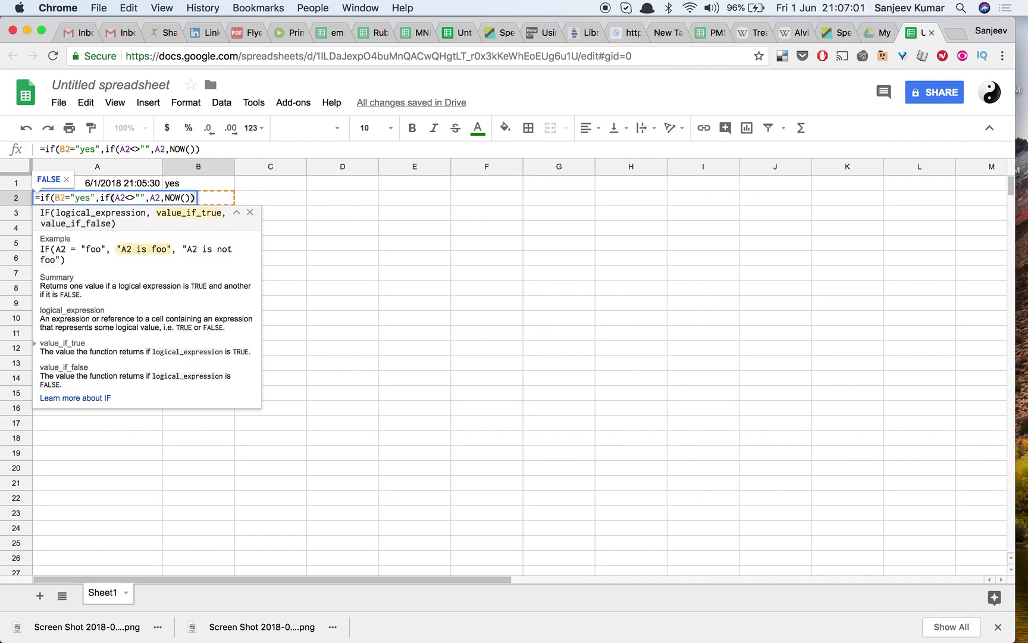
text(,)
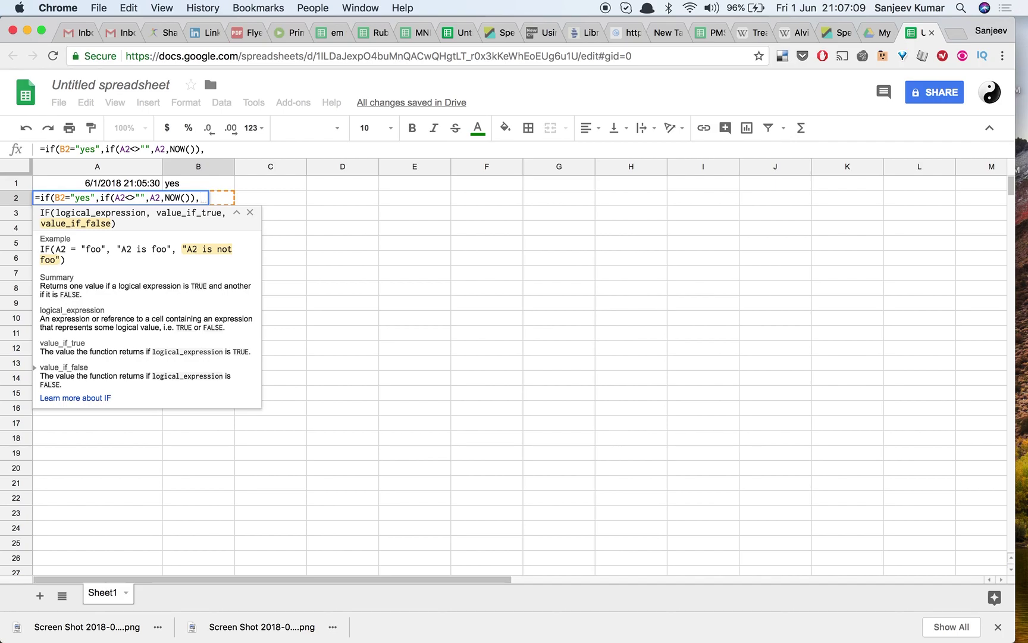
text("")
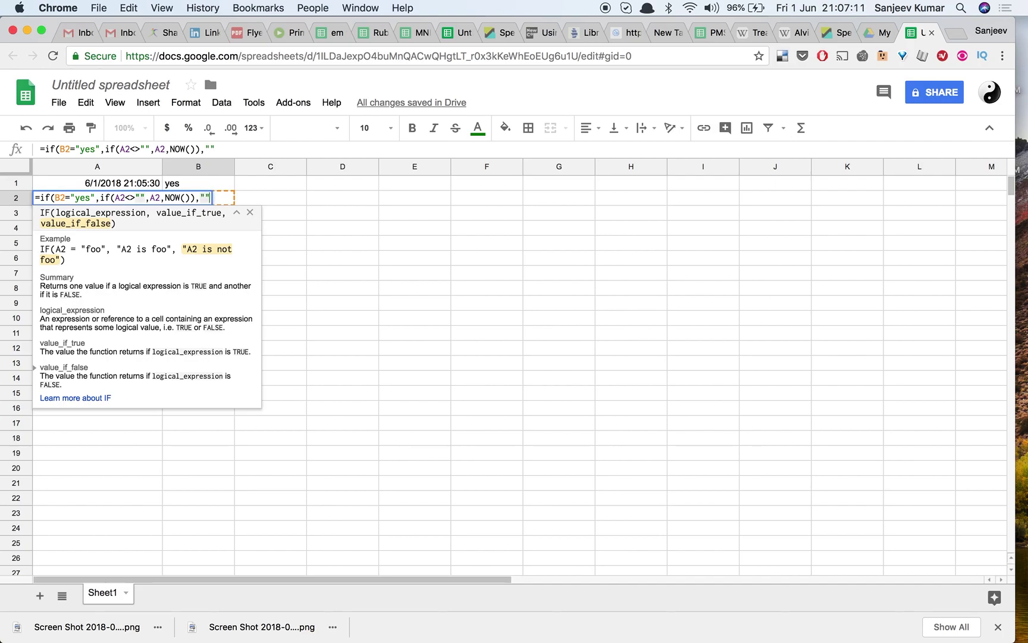
text())
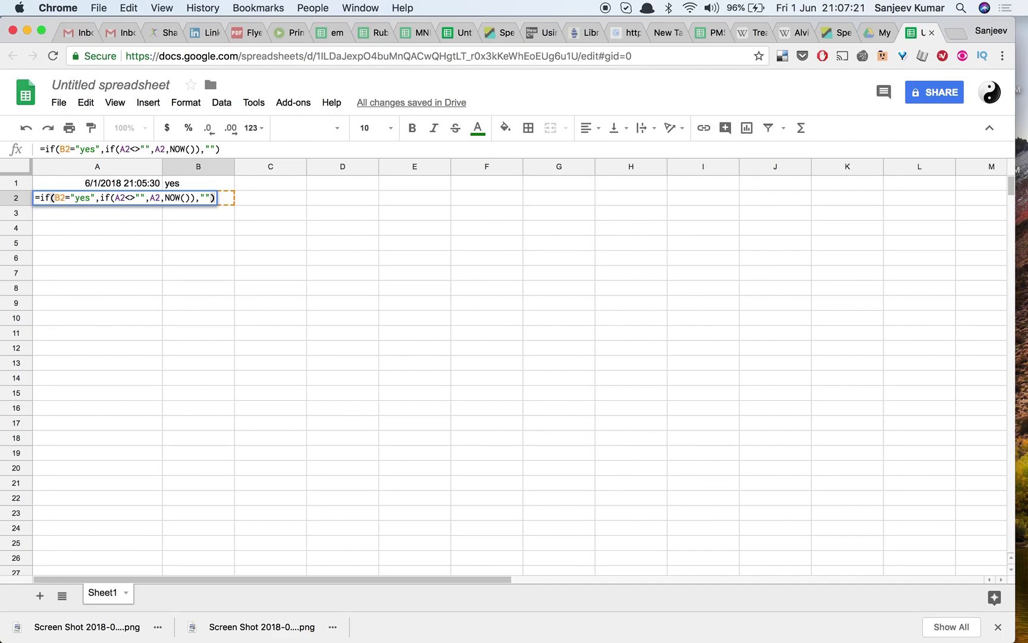
Step: Commit the nested IF formula in A2 and check its stored contents
key(Return)
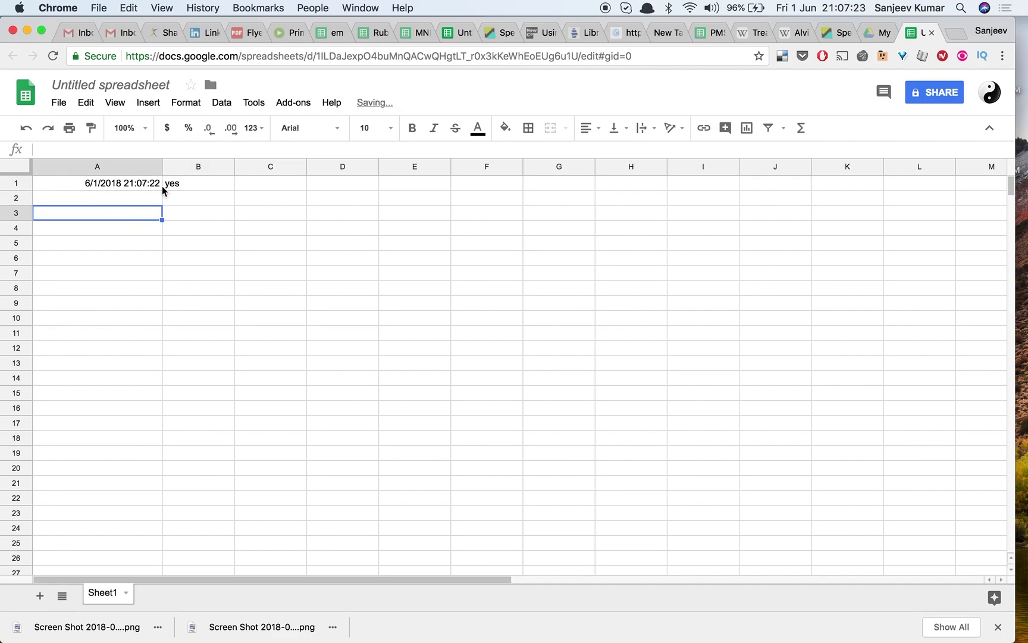
click(182, 200)
click(142, 202)
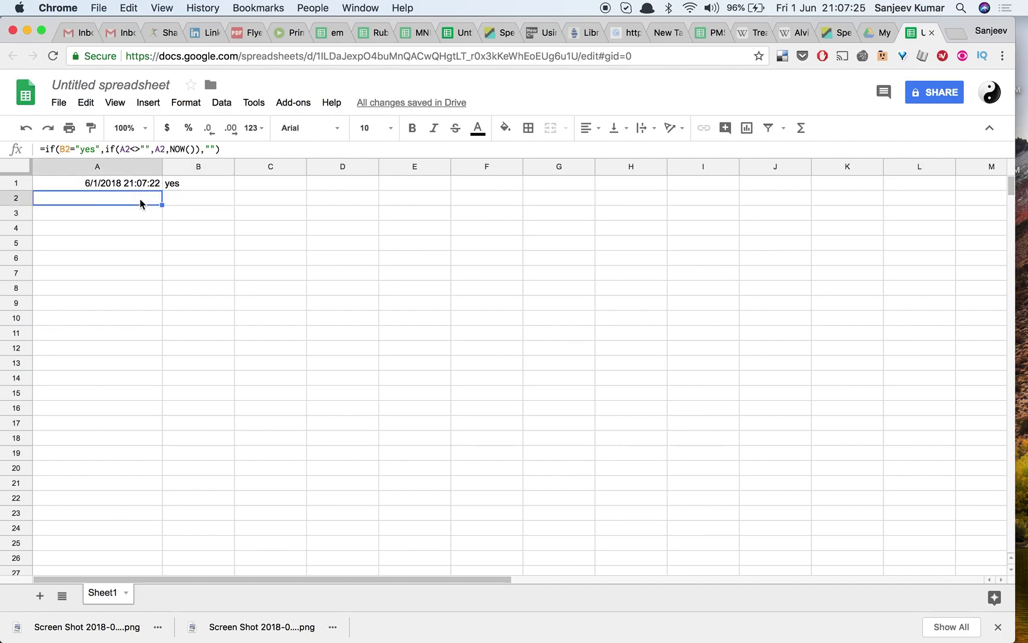
Step: Enter 'yes' in B2 and inspect the resulting circular-dependency #REF! error in A2
click(186, 202)
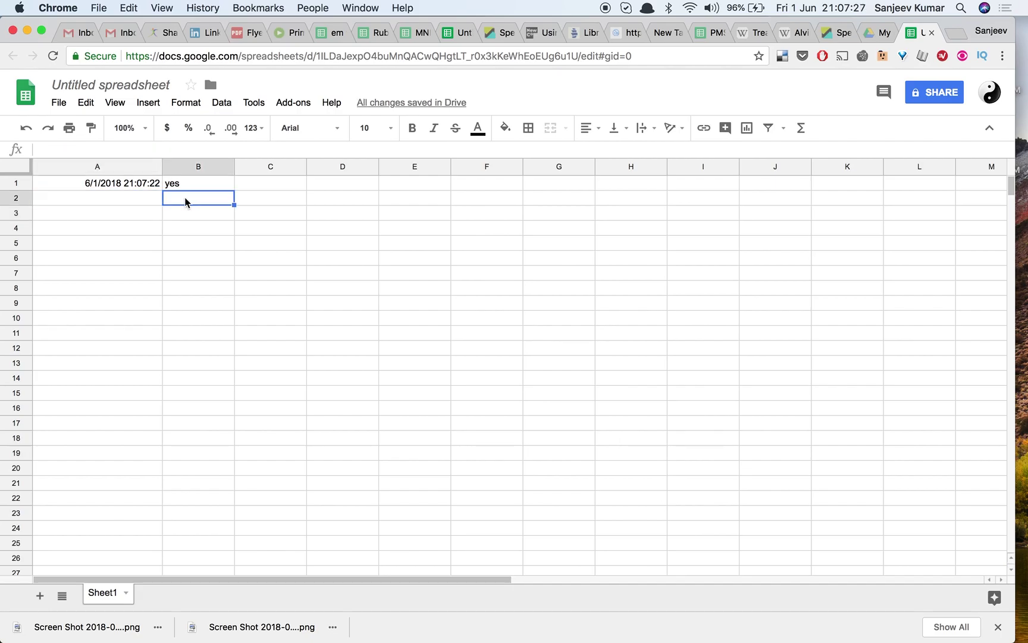
text(yes)
key(Return)
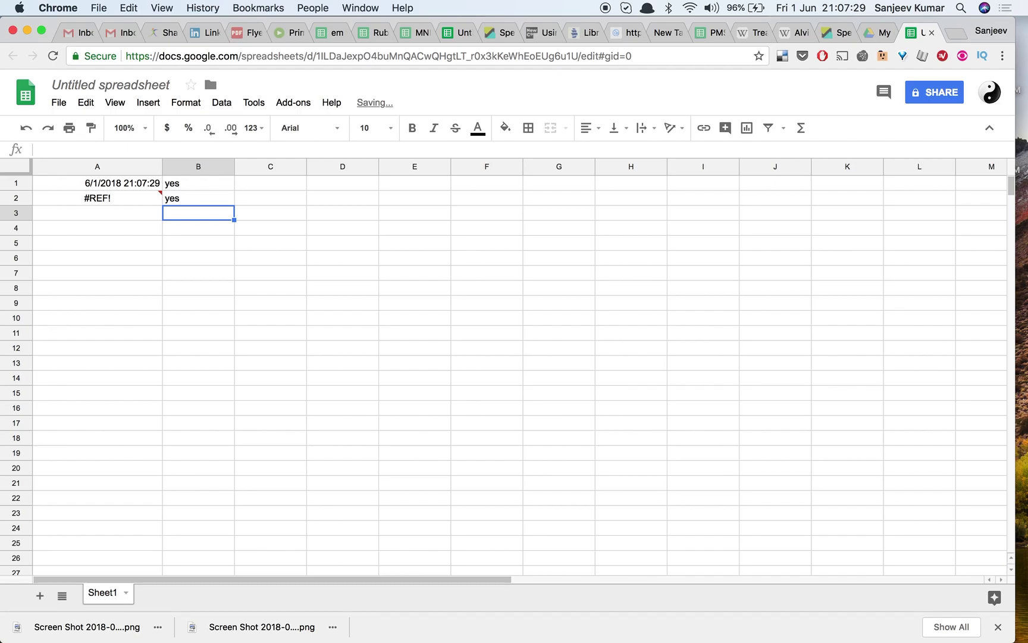
click(137, 195)
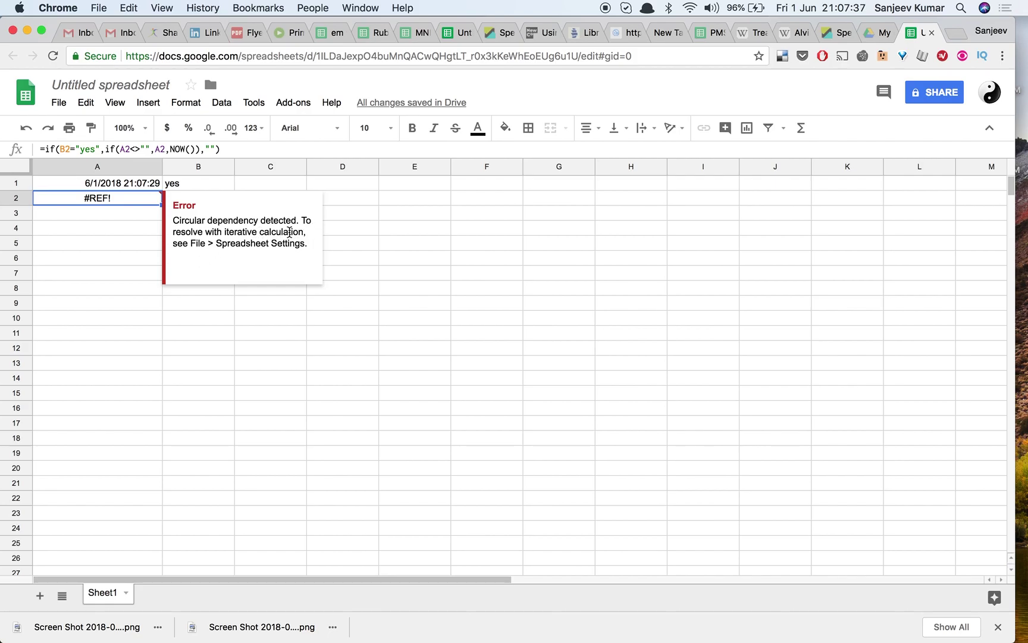
click(349, 245)
click(134, 193)
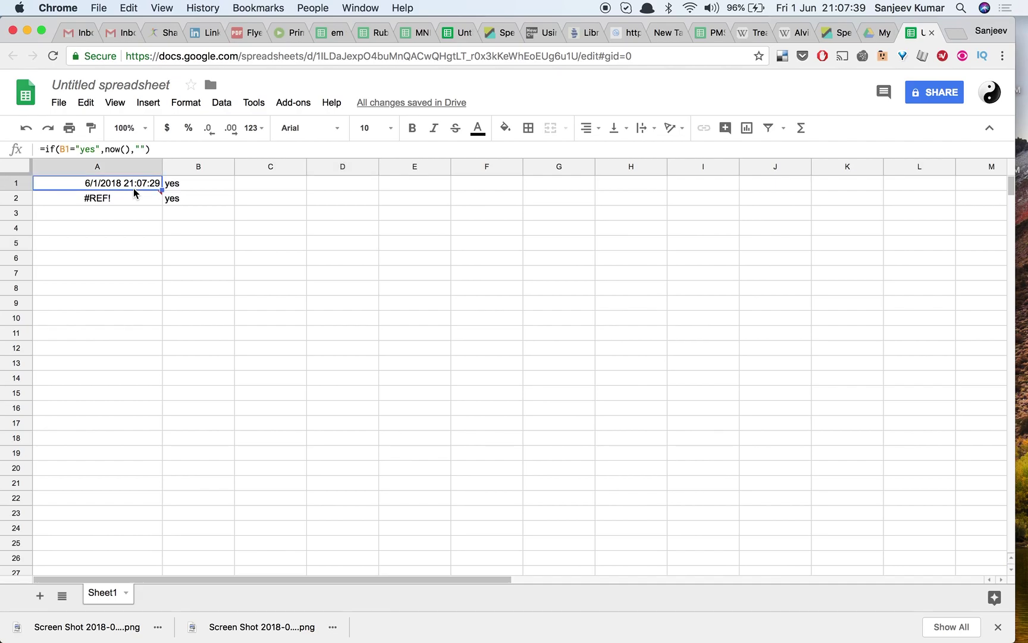
Step: In Spreadsheet settings, turn iterative calculation on with max iterations 1 and save
click(58, 103)
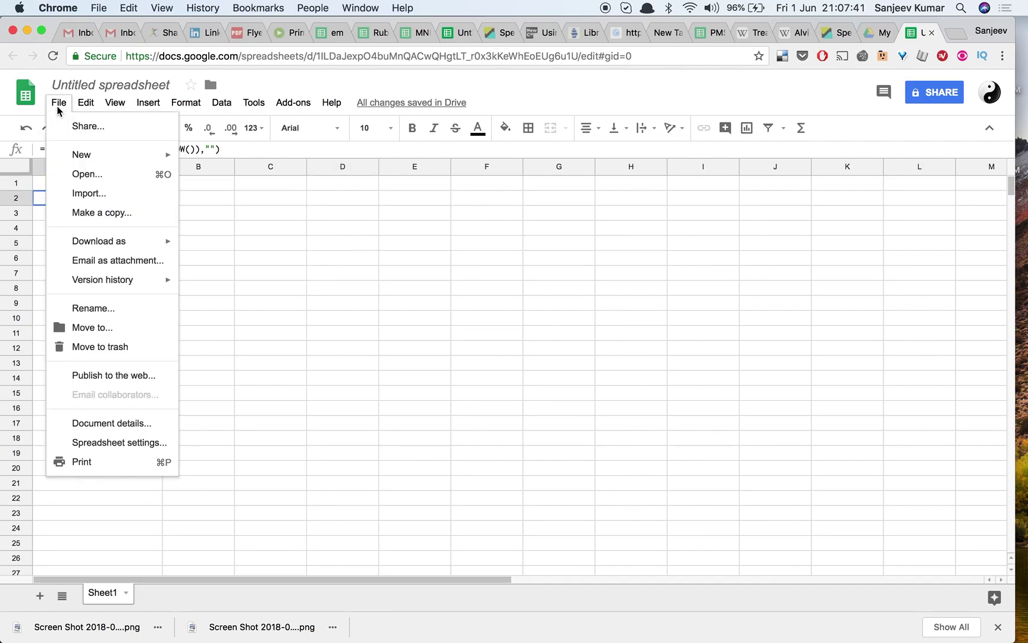
click(116, 441)
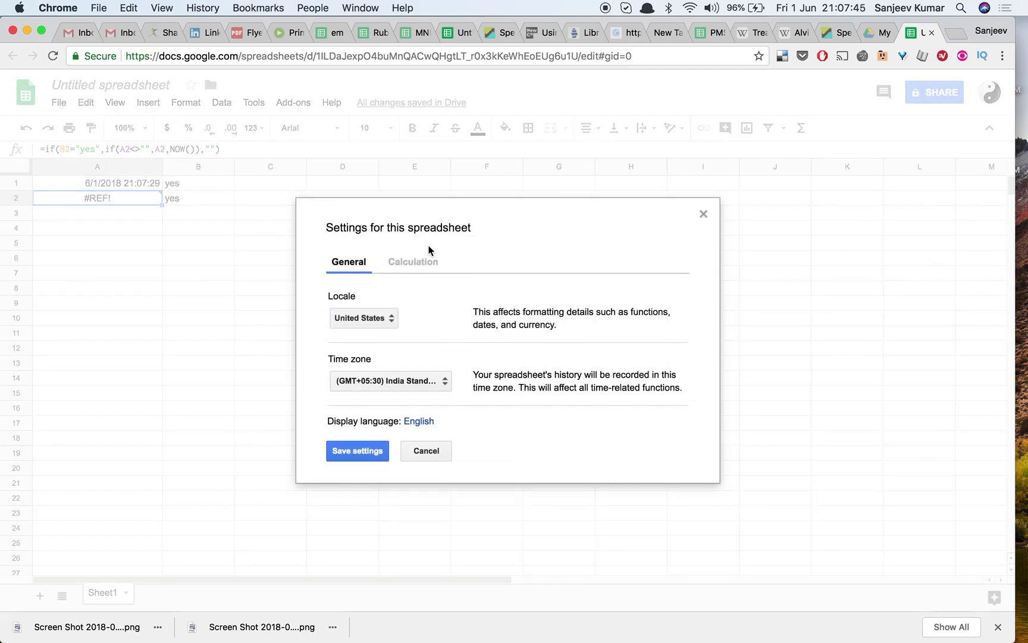
click(417, 263)
click(354, 392)
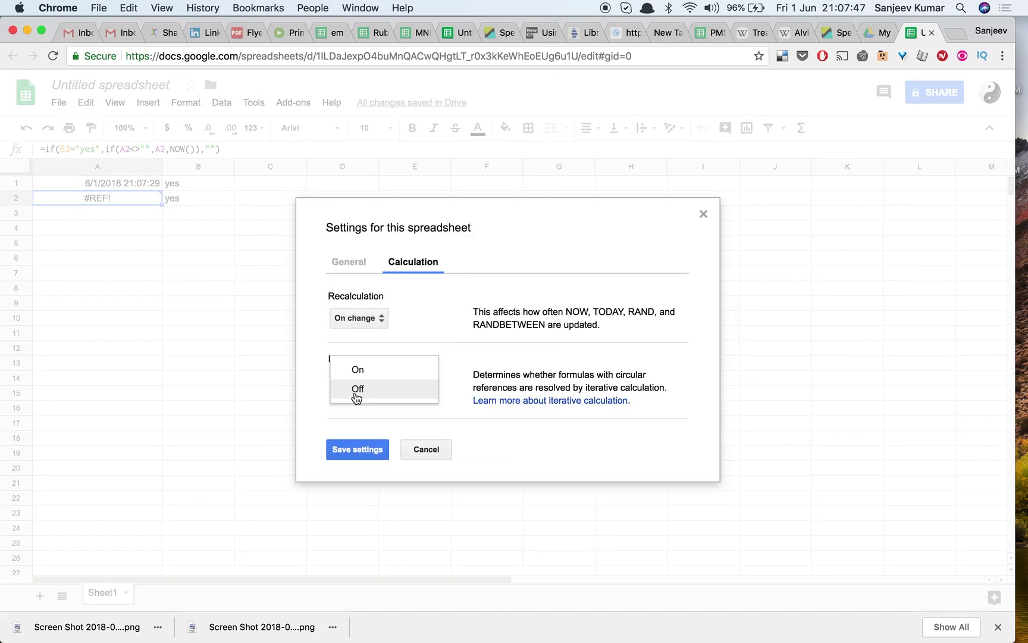
click(361, 375)
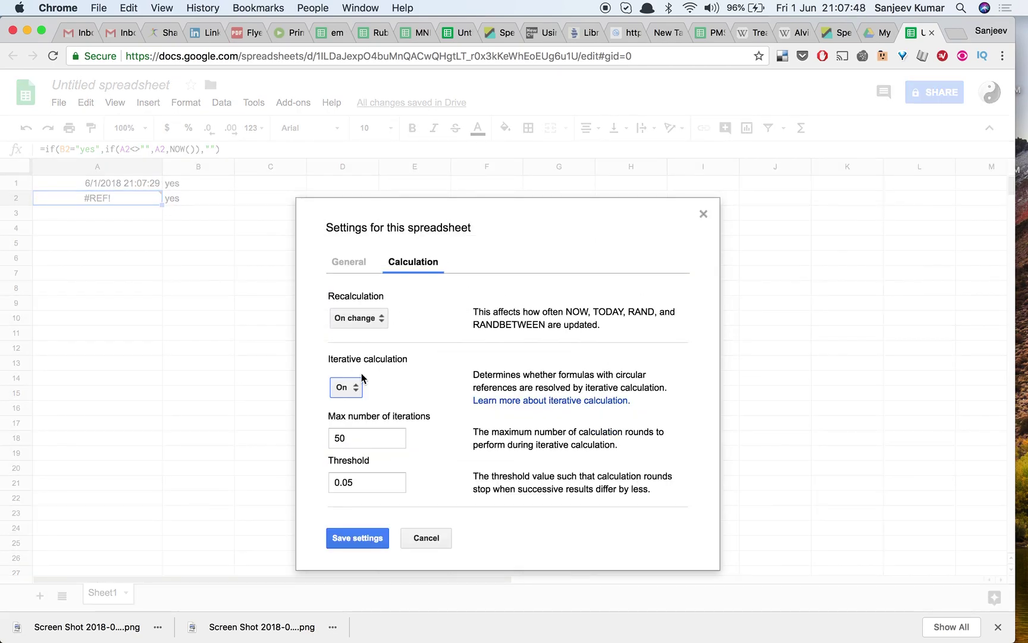
double_click(352, 442)
text(1)
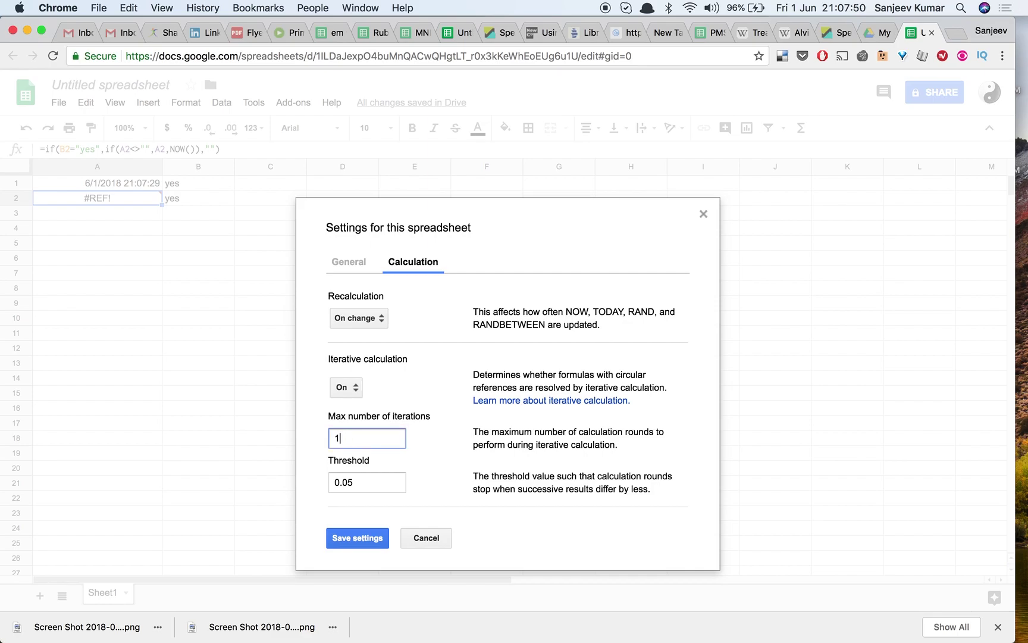
click(371, 536)
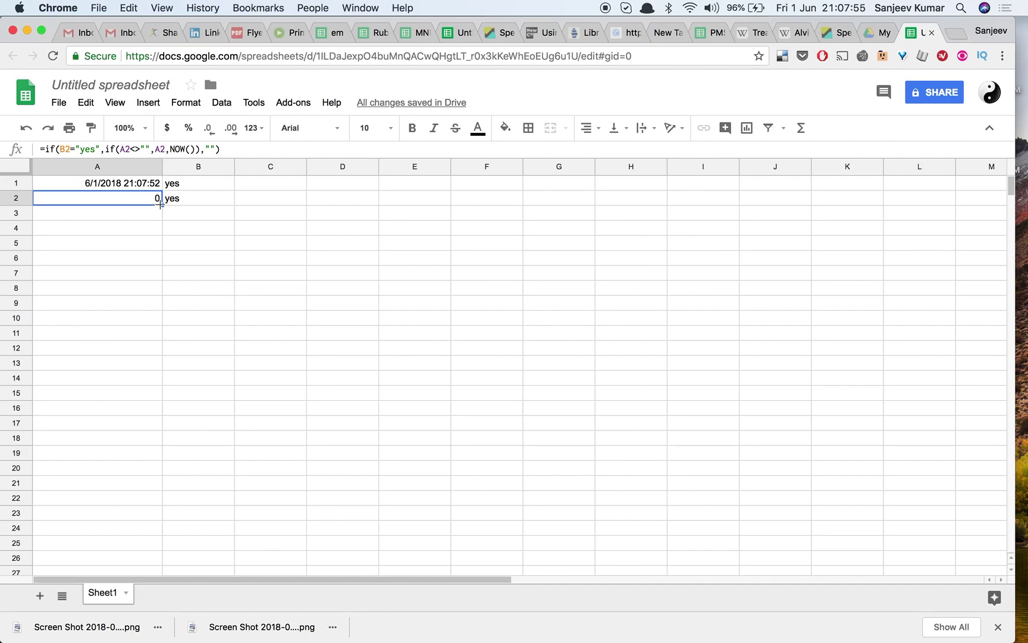
Step: Fill A2's formula down to row 13, then enter 'yes' in B3 and 'sdf' in B4
drag(160, 204, 160, 362)
click(188, 213)
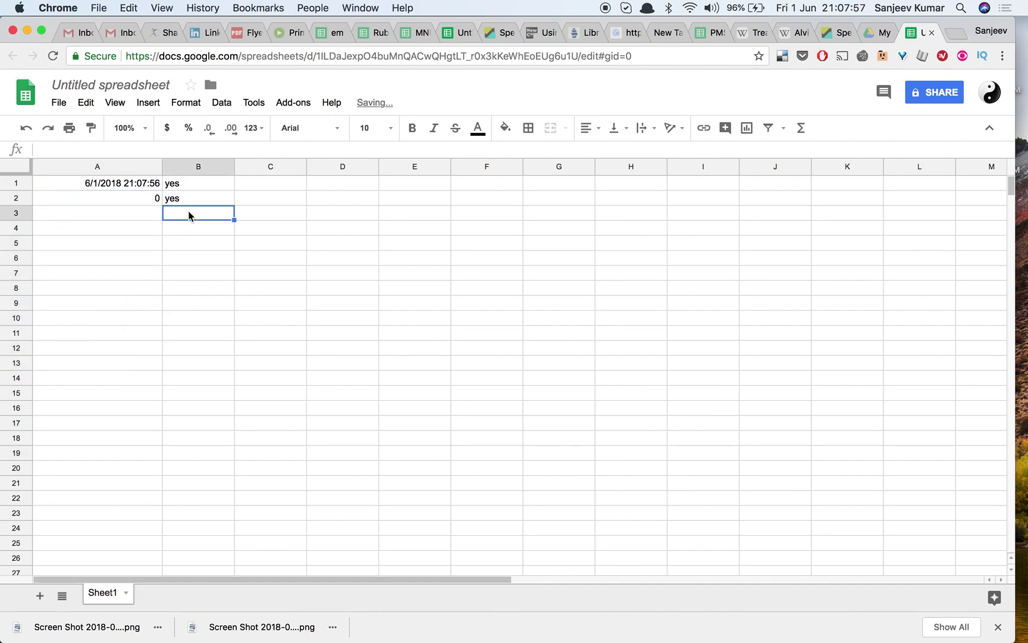
text(yes)
key(Return)
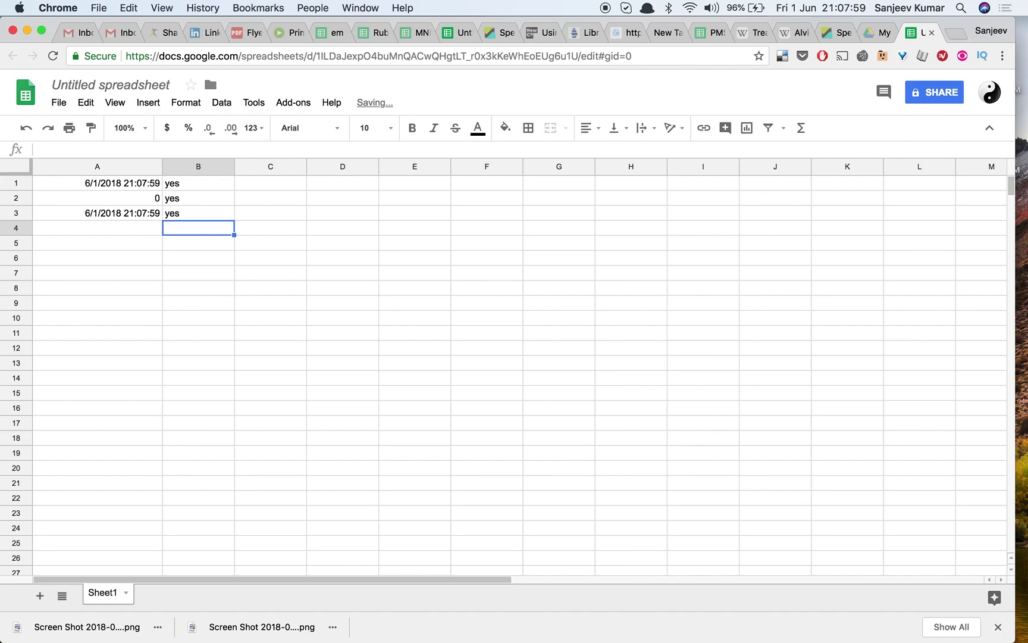
click(199, 213)
click(198, 228)
text(sdf)
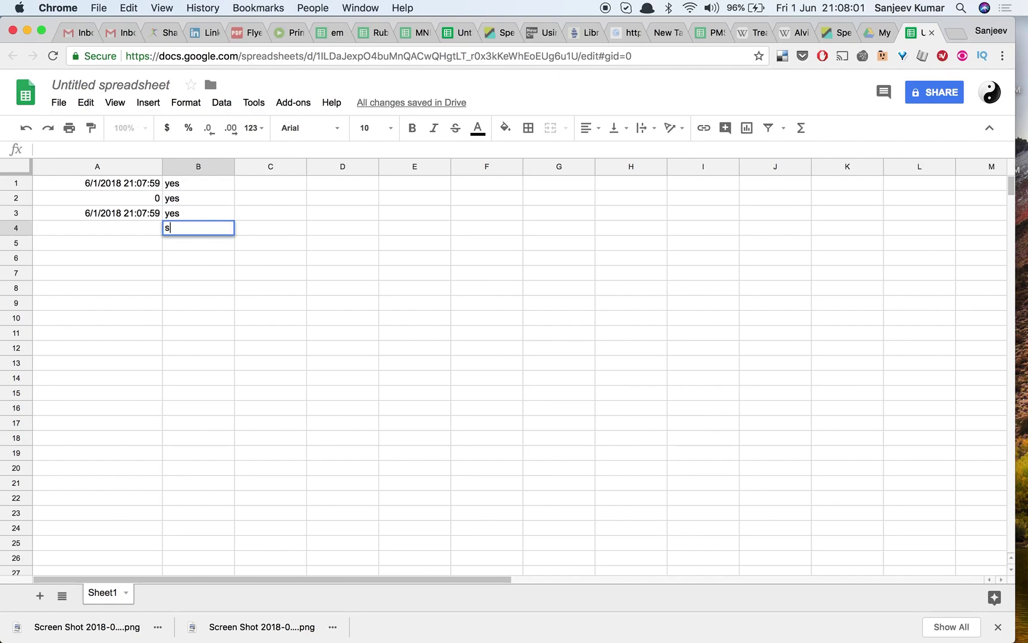
key(Return)
Step: Inspect the formulas in A1 and A3 to compare them
key(Up)
key(Up)
key(Up)
key(Up)
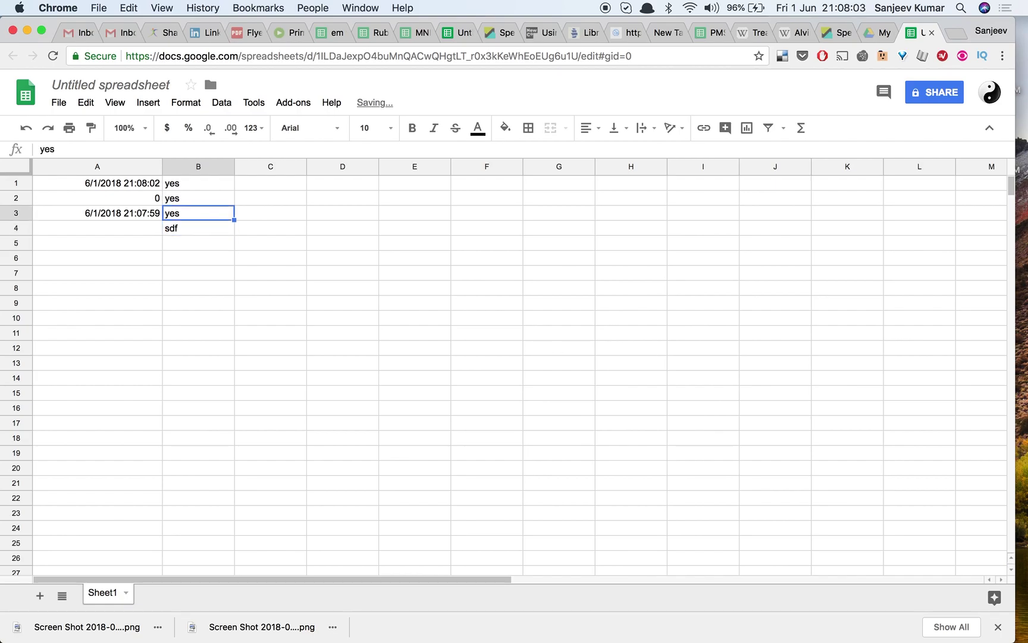
key(Left)
key(Right)
key(Down)
key(Down)
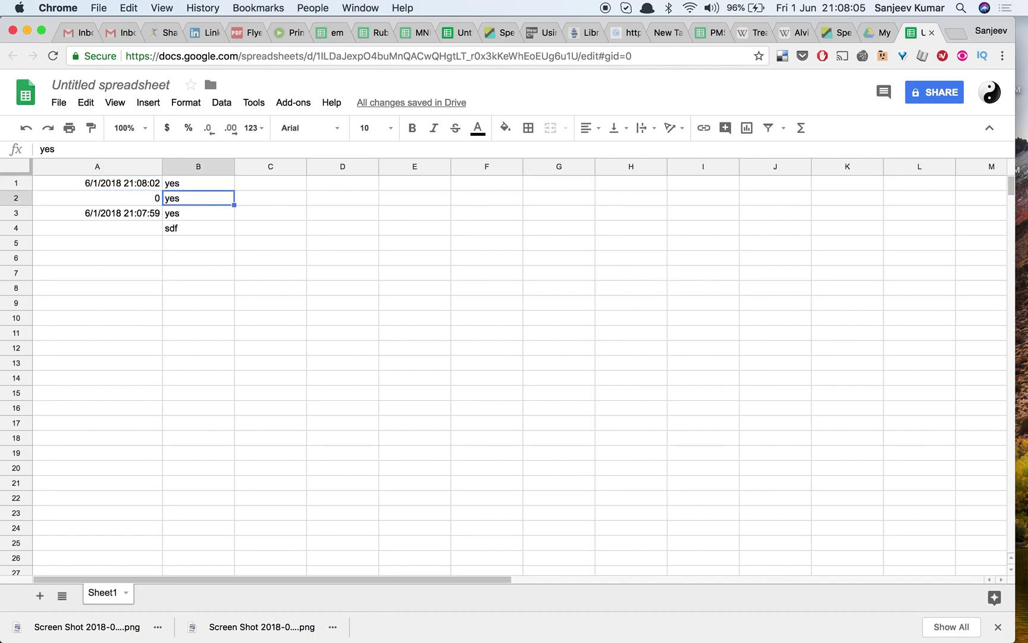
key(Left)
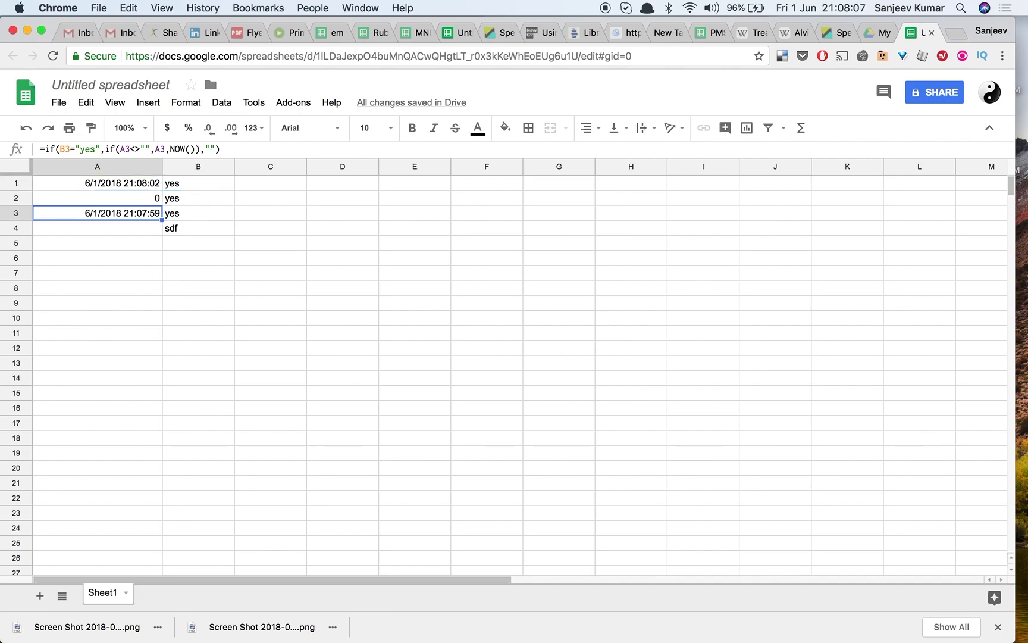
key(Right)
key(Down)
key(Down)
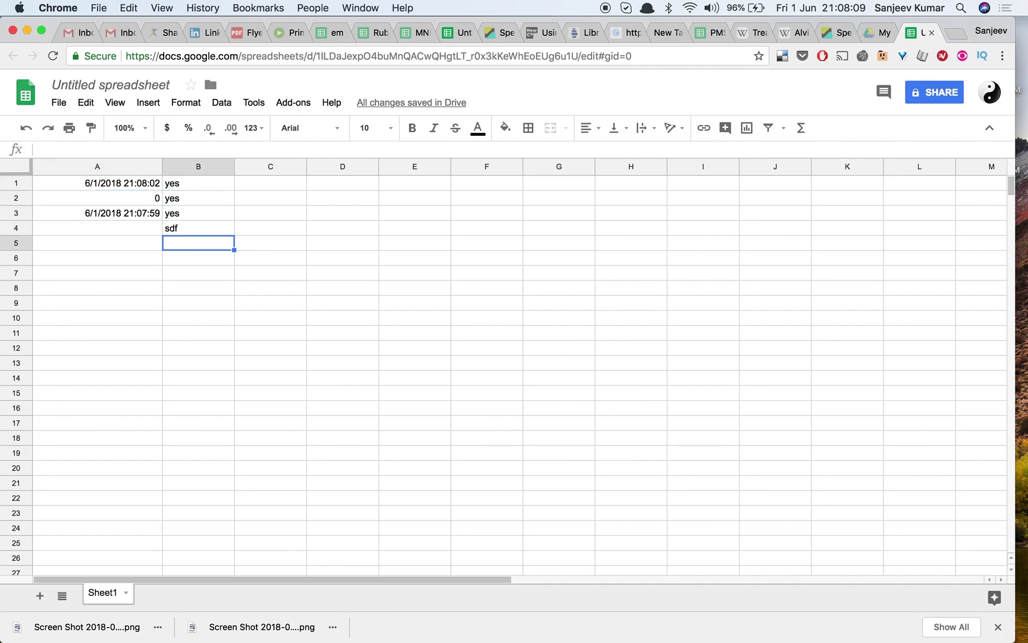
Step: Enter 'yes' in B5 through B8, and replace 'sdf' in B4 with 'yes'
text(yes)
key(Return)
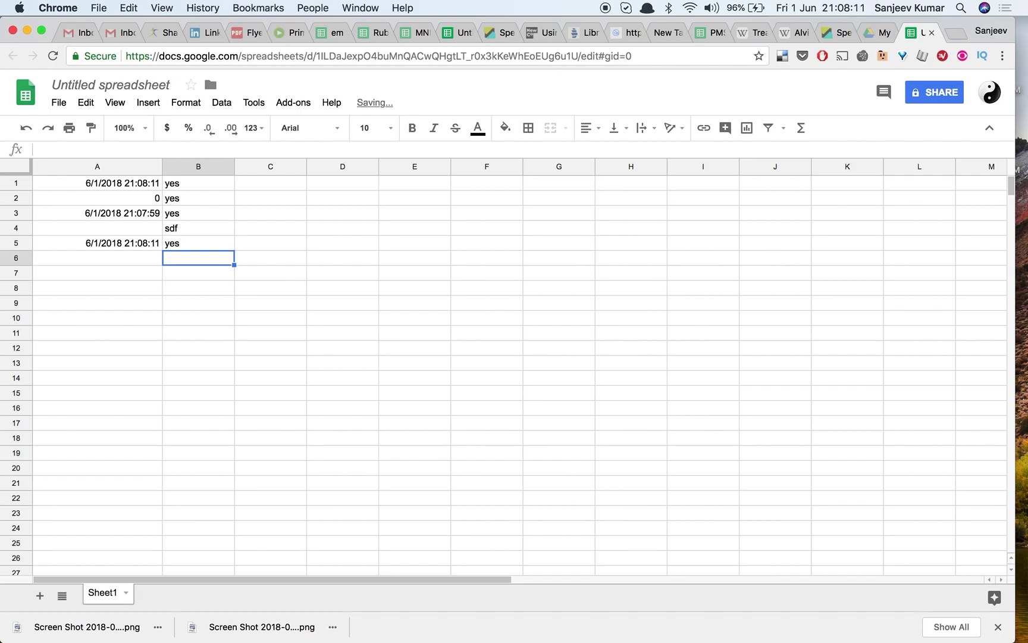
text(yes)
key(Return)
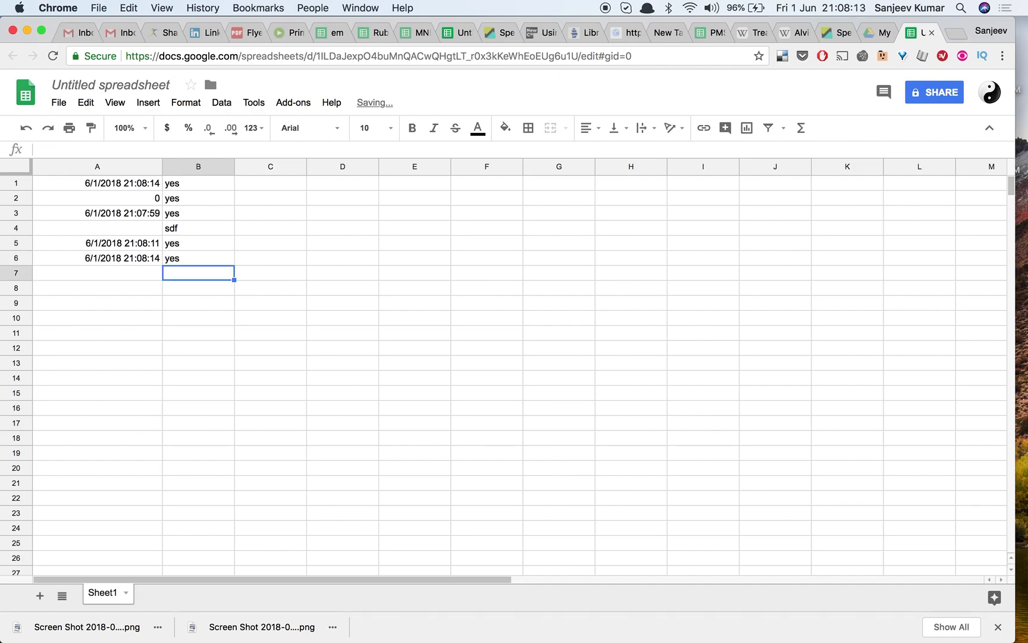
text(yes)
key(Return)
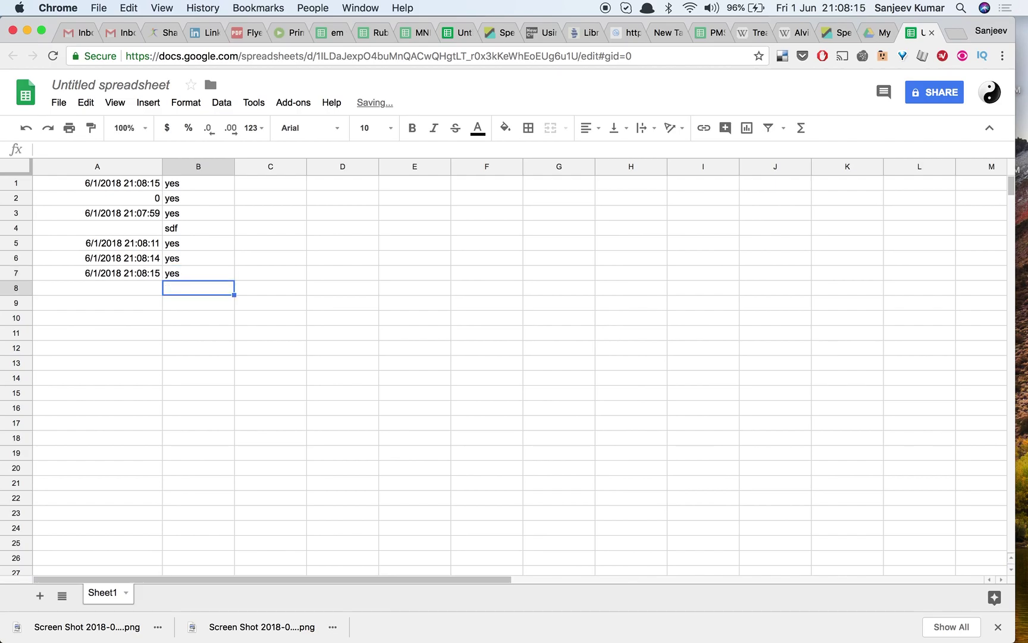
key(Up)
key(Up)
key(Up)
key(Up)
key(Up)
key(Down)
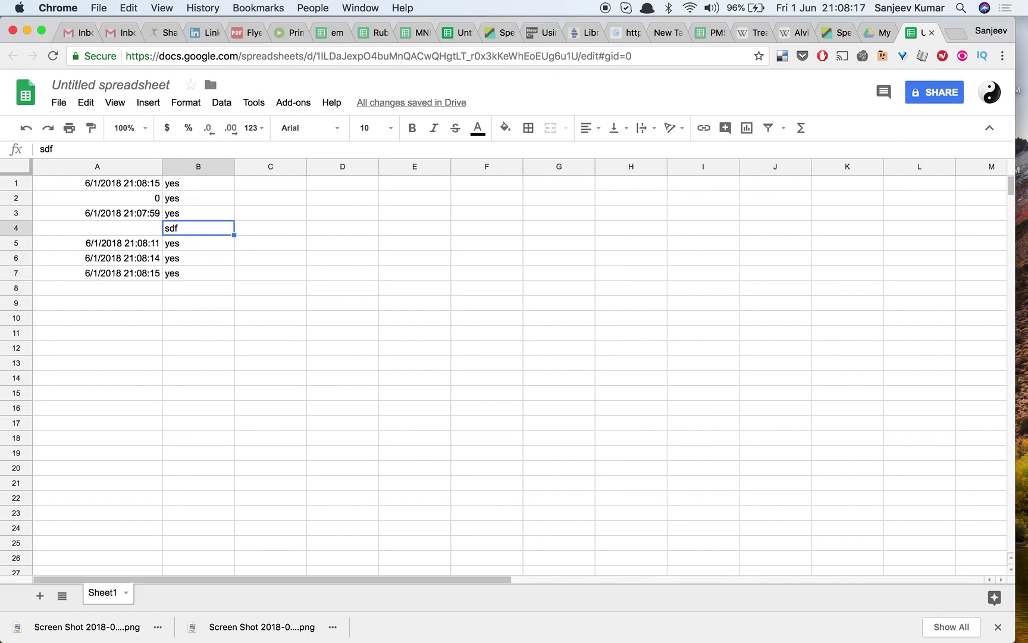
text(yes)
key(Return)
key(Down)
key(Down)
key(Down)
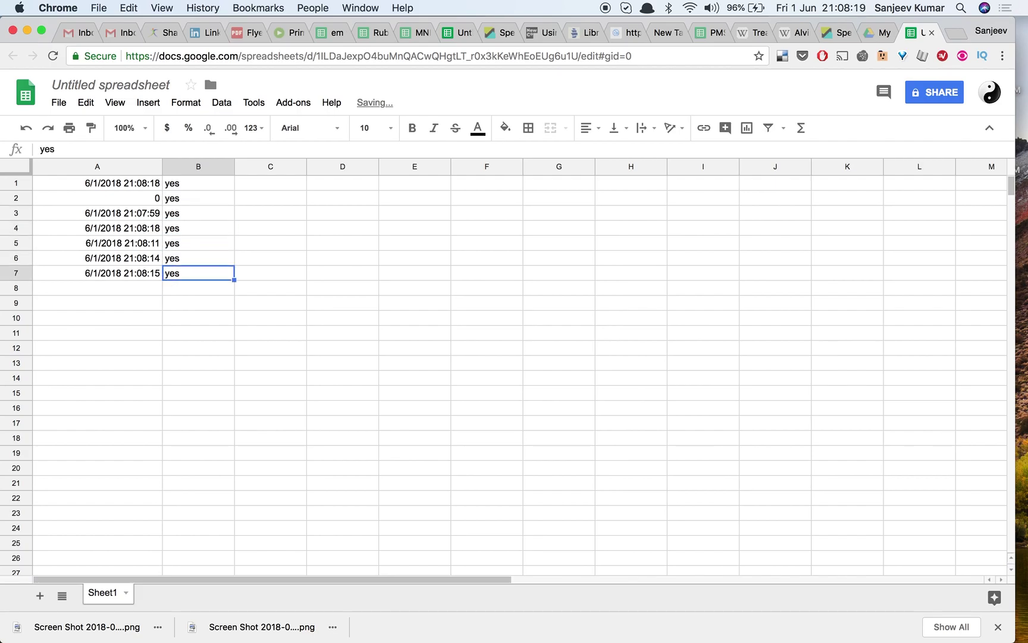
text(yes)
key(Return)
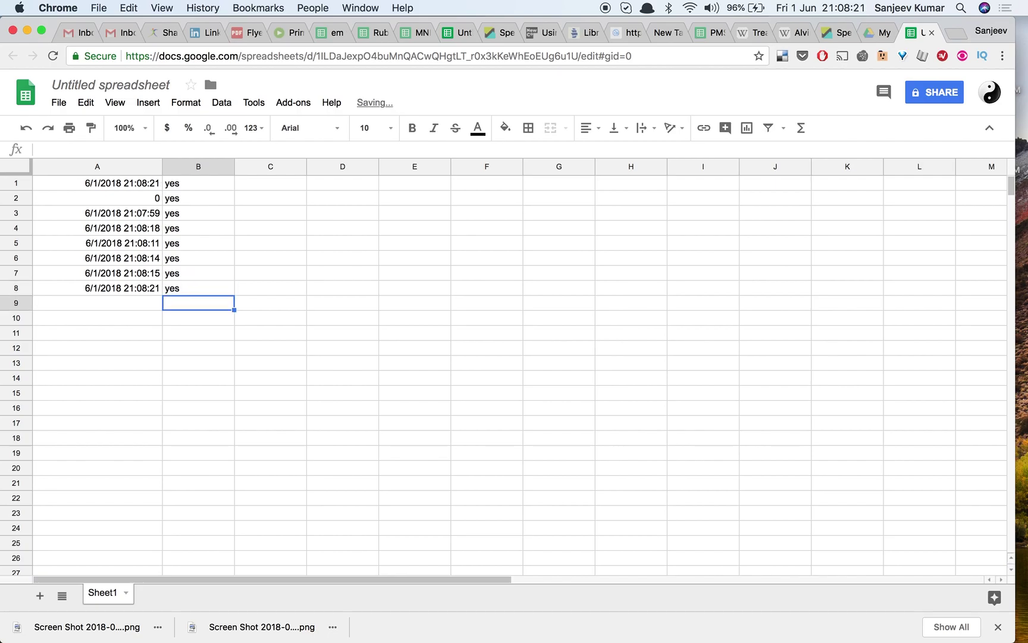